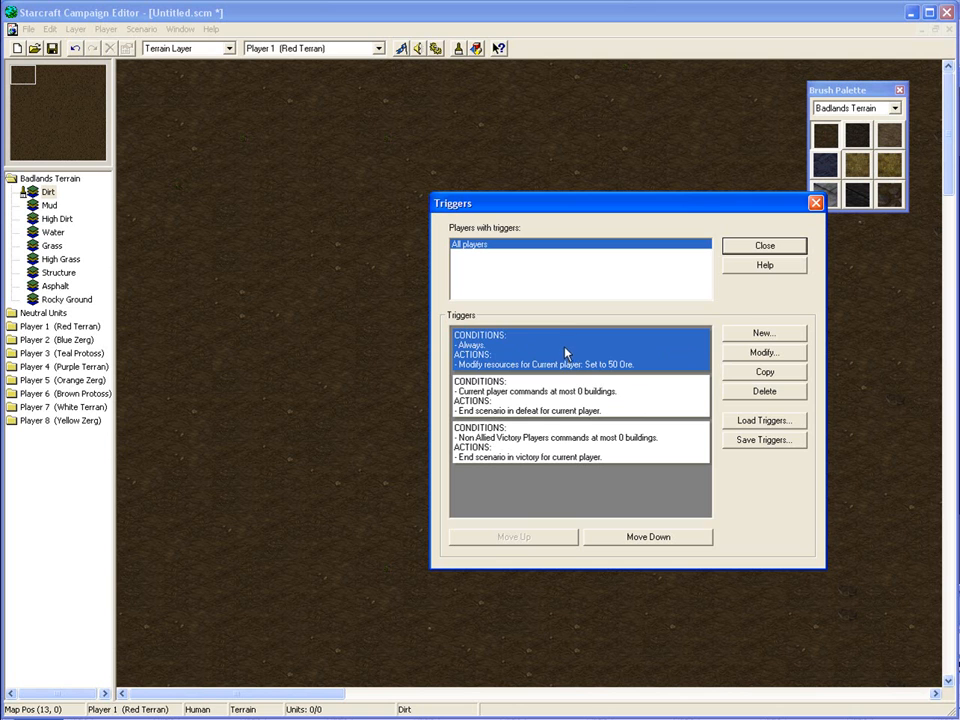
- Delete all three default triggers assigned to All players
click(541, 389)
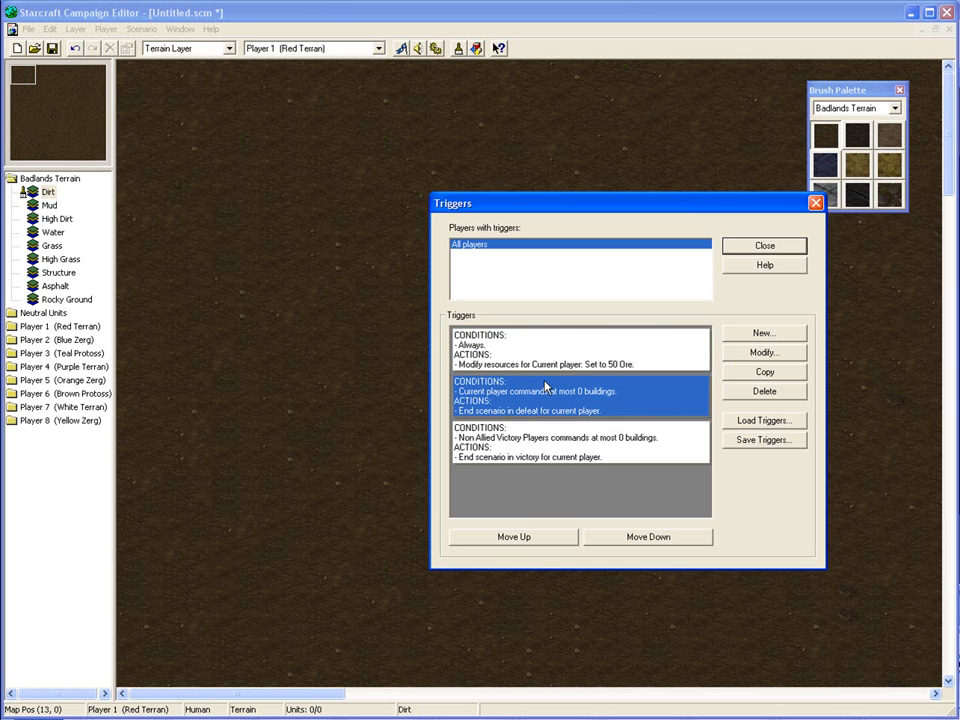
click(534, 438)
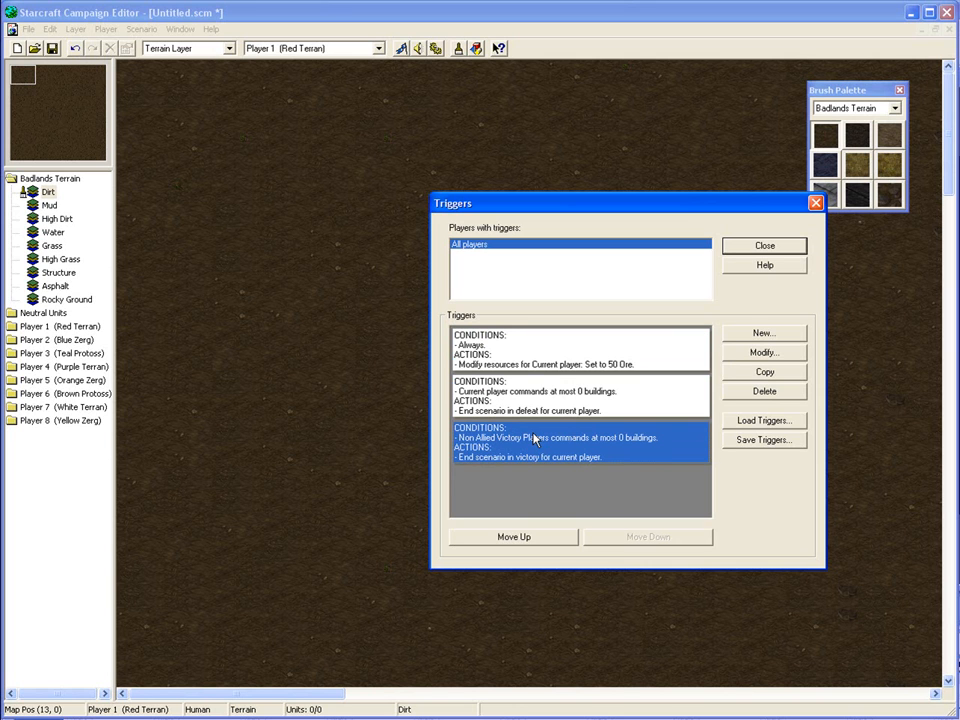
click(785, 391)
click(651, 397)
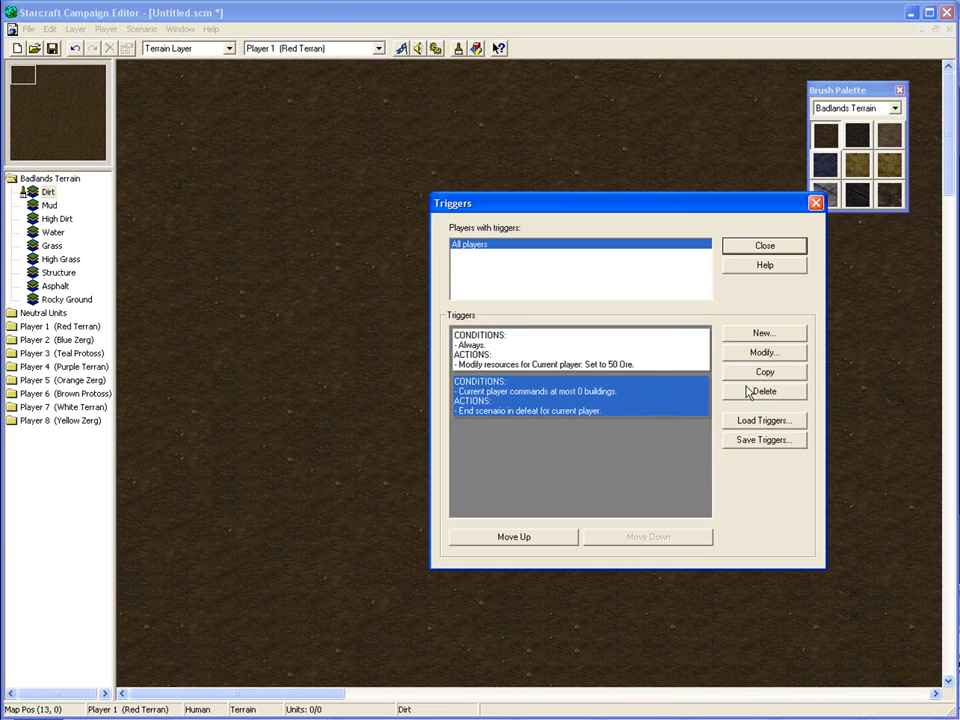
click(764, 391)
click(681, 364)
click(764, 391)
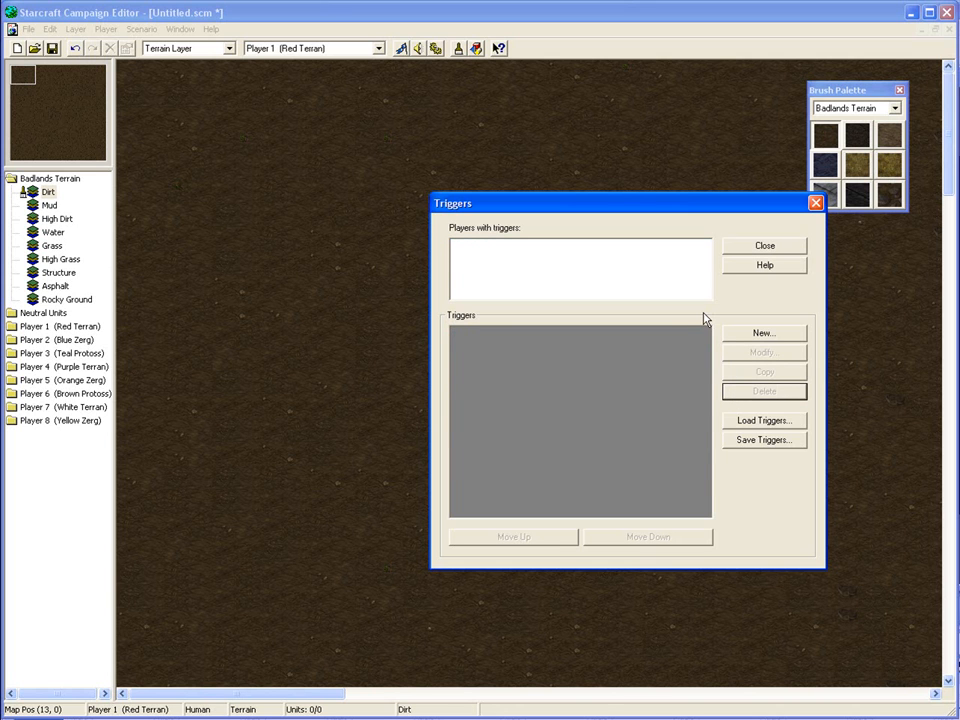
- Create a new trigger that executes for All players
click(792, 333)
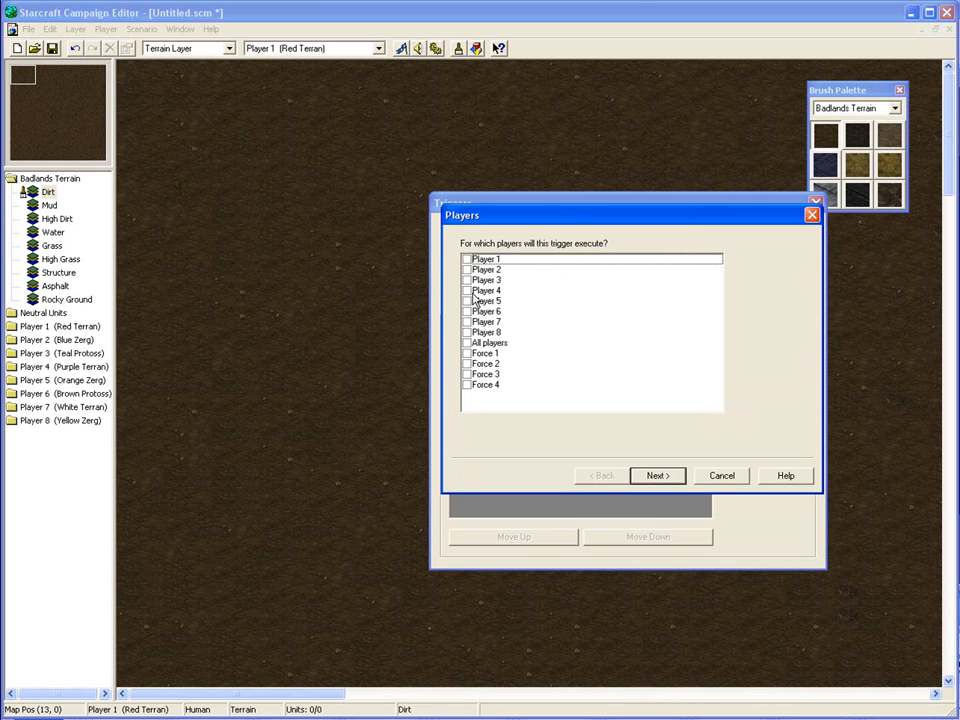
click(466, 342)
click(657, 475)
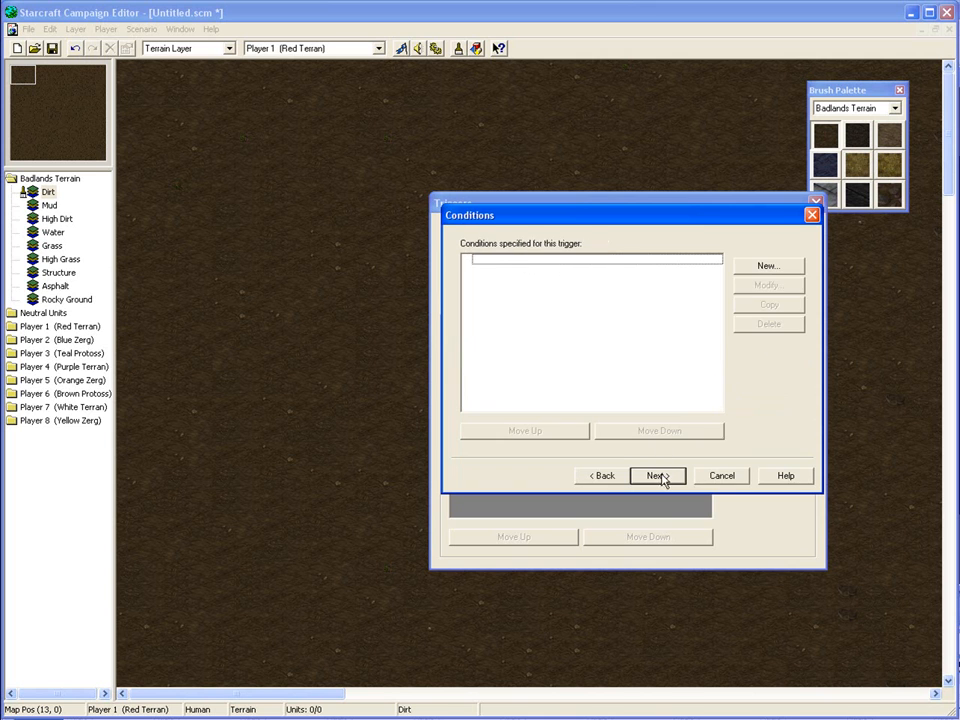
- Review the available condition types and add an Always condition to the trigger, continuing to its actions
click(748, 268)
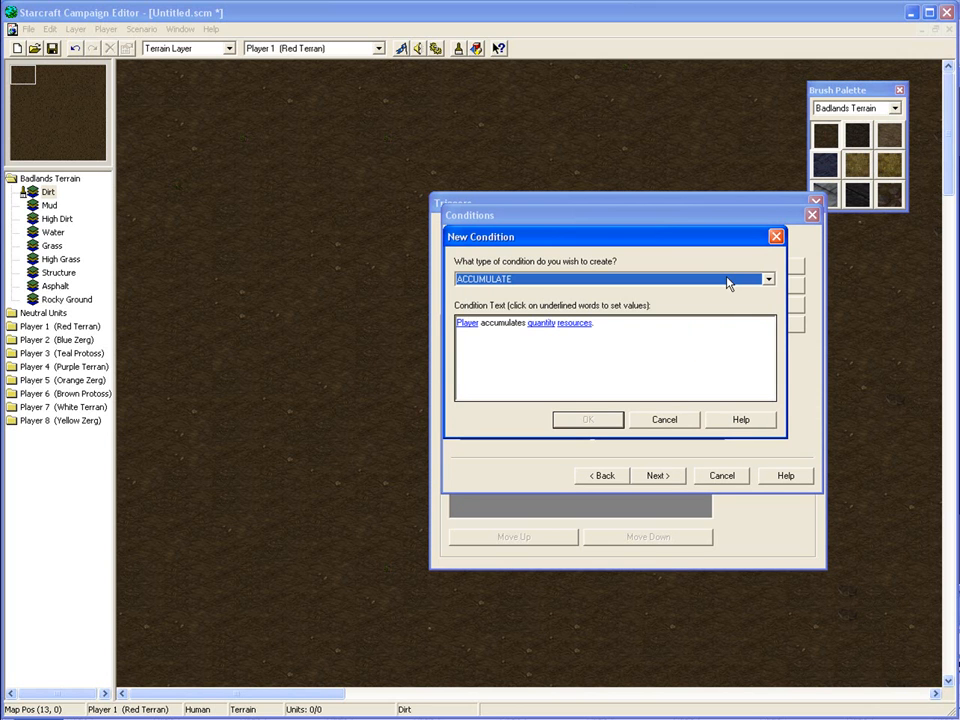
click(727, 283)
scroll(619, 341, down, 4)
scroll(605, 330, up, 4)
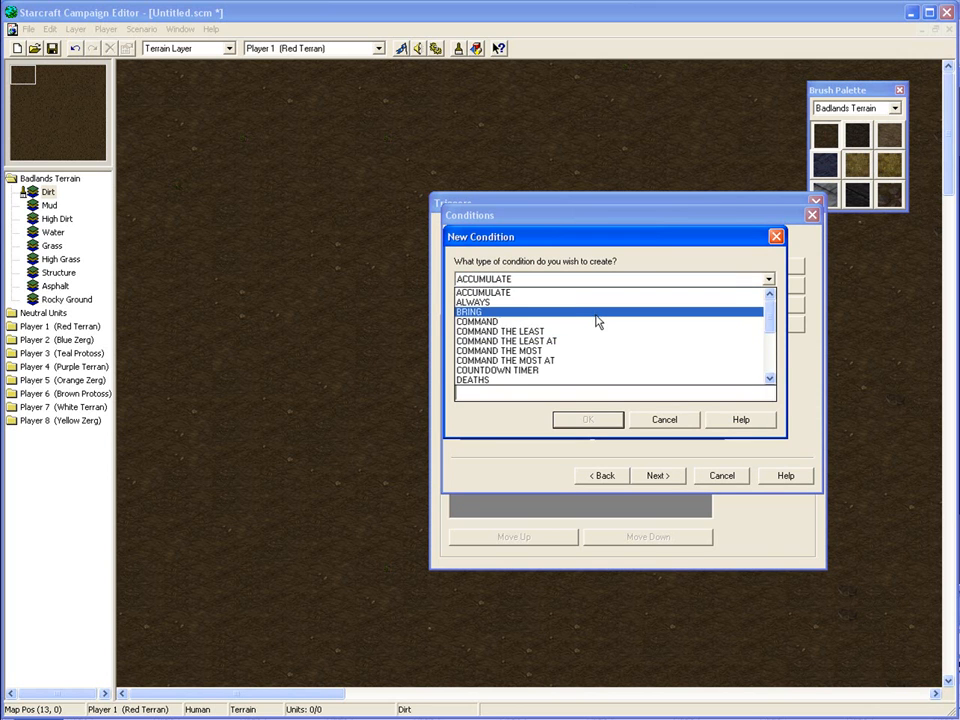
click(545, 293)
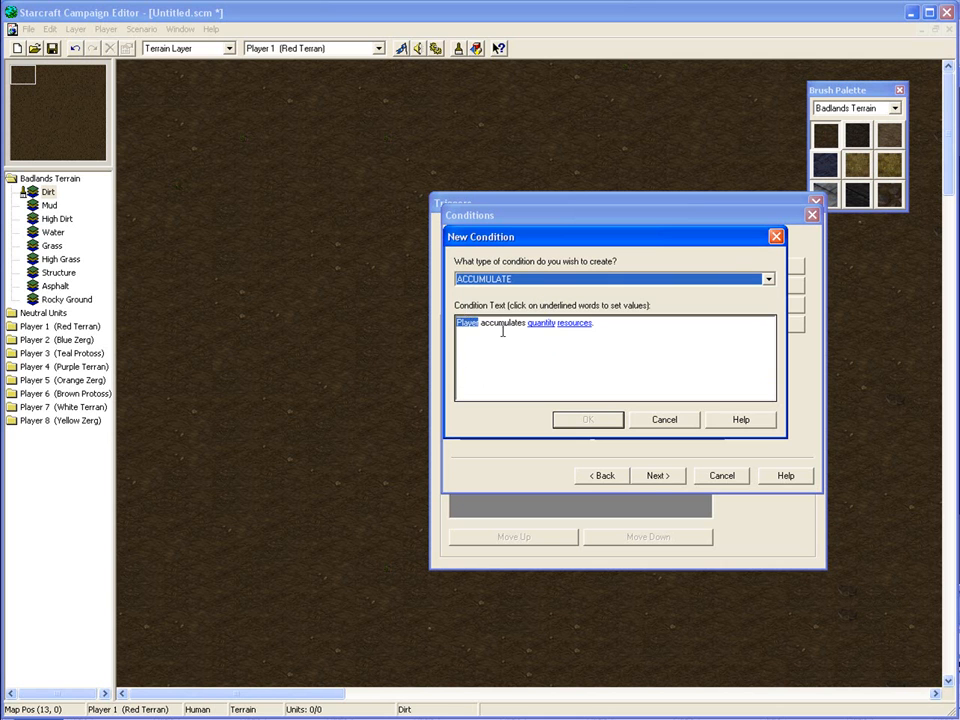
click(569, 281)
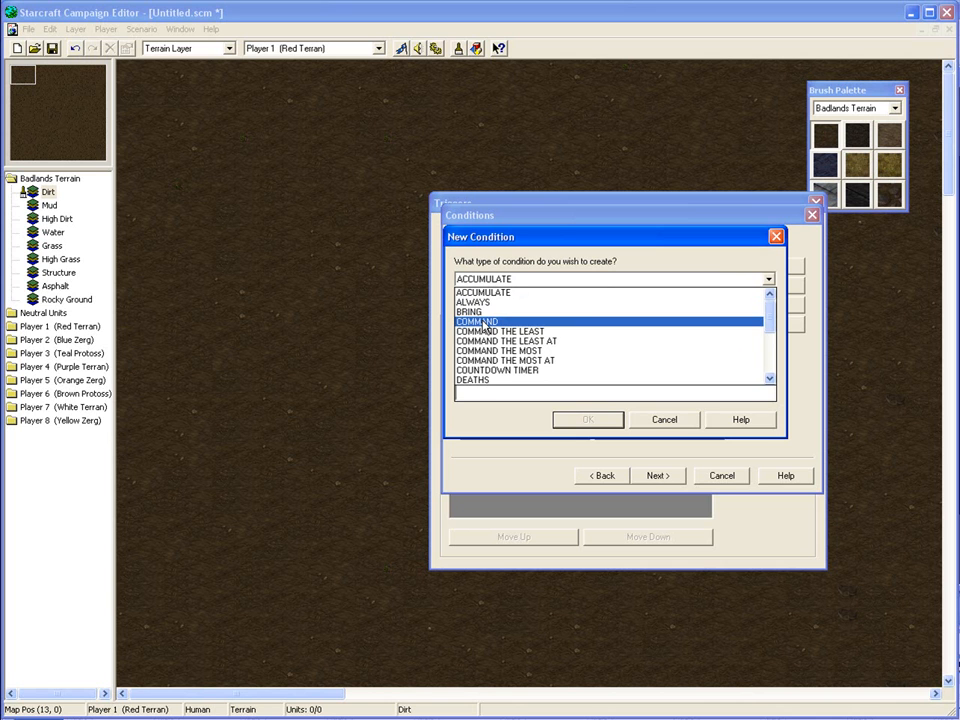
scroll(515, 355, down, 1)
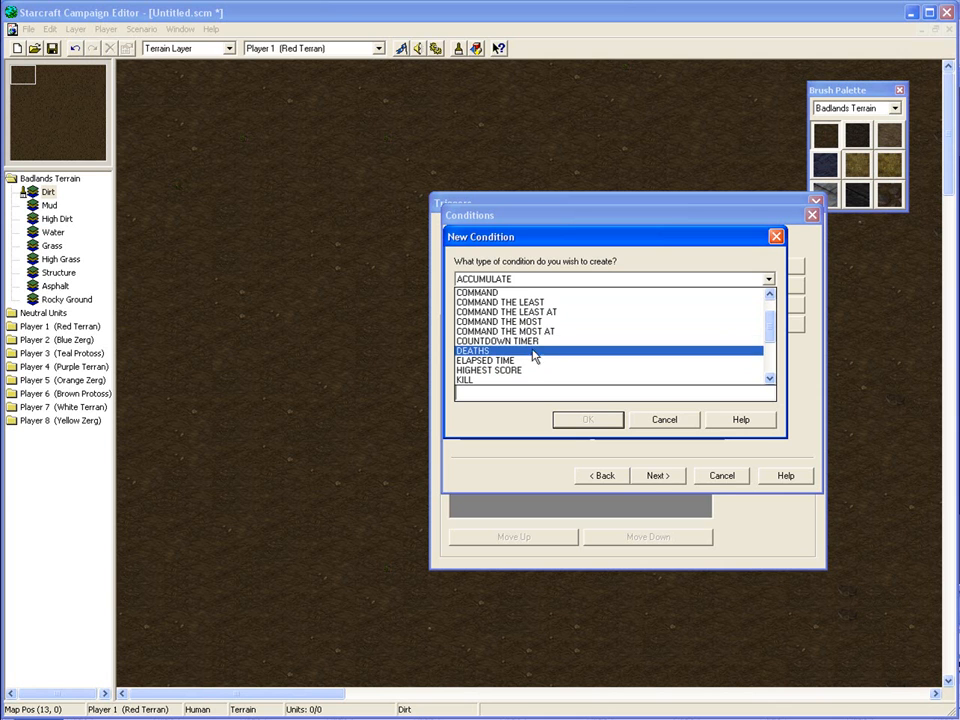
scroll(548, 346, down, 1)
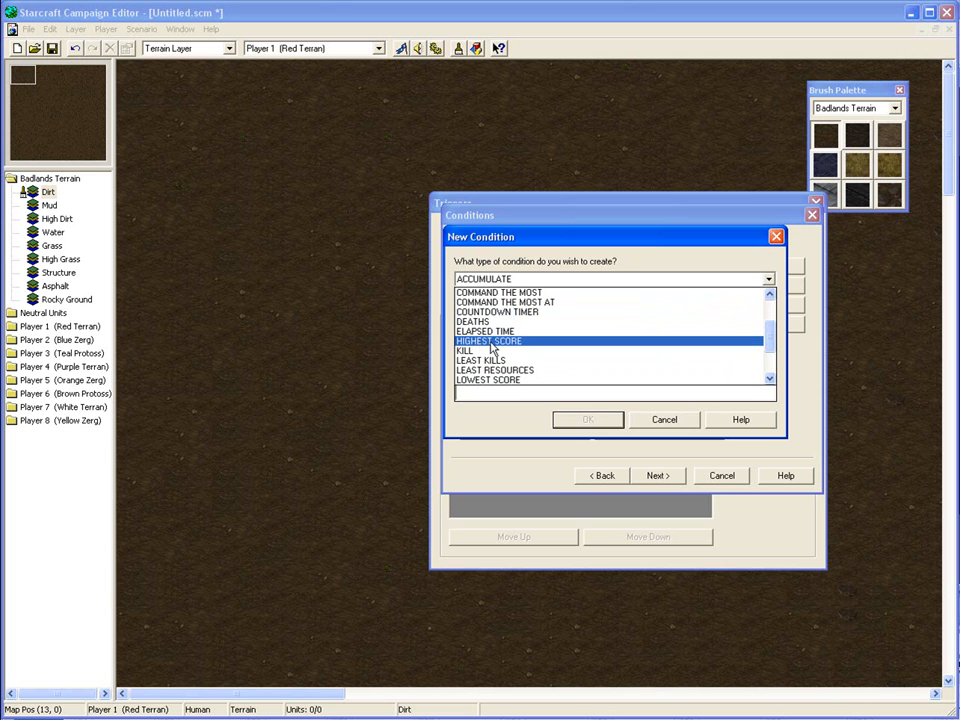
scroll(488, 358, down, 2)
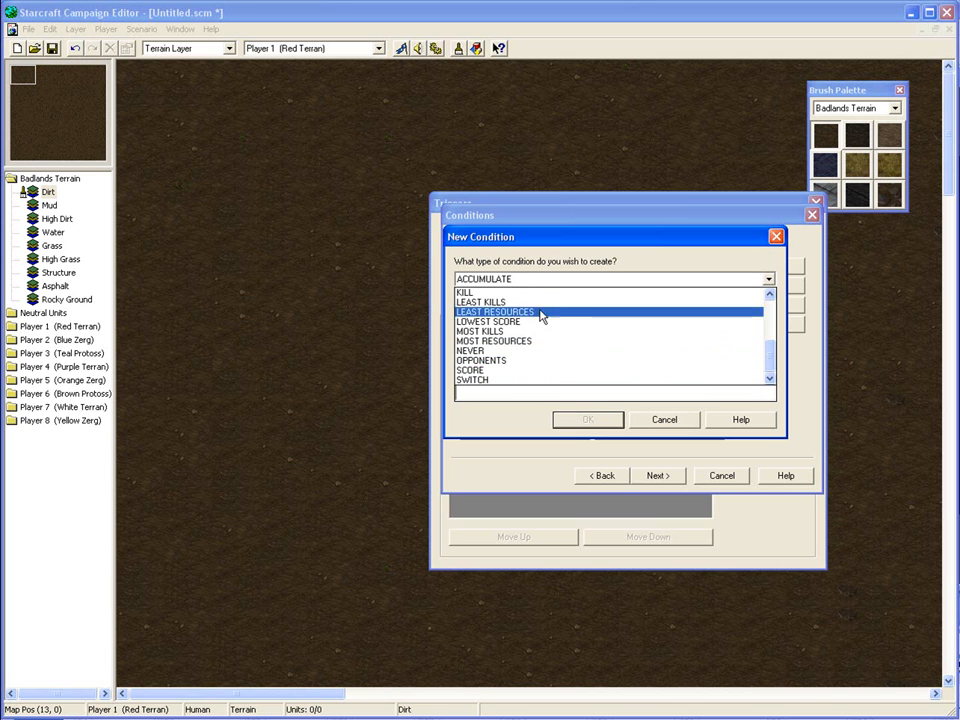
scroll(547, 293, up, 4)
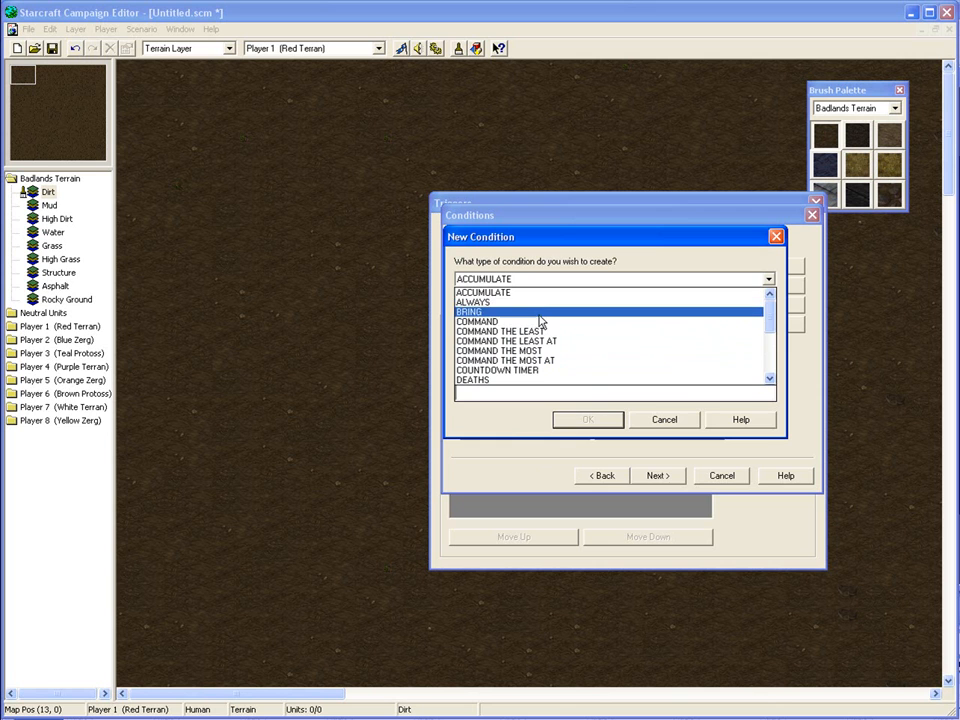
click(545, 302)
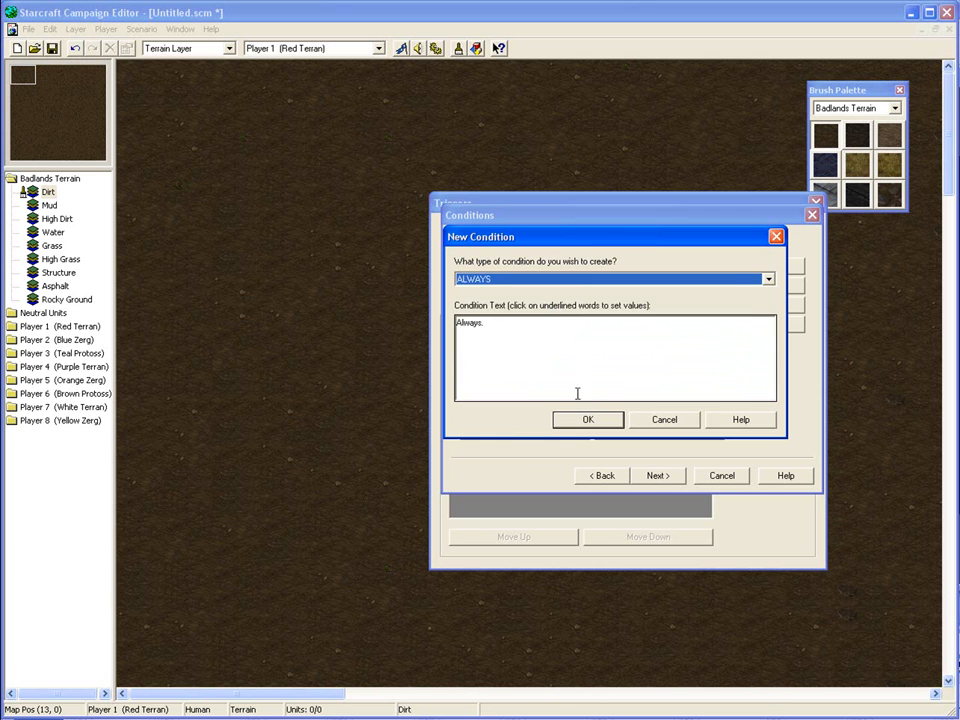
click(588, 420)
click(672, 476)
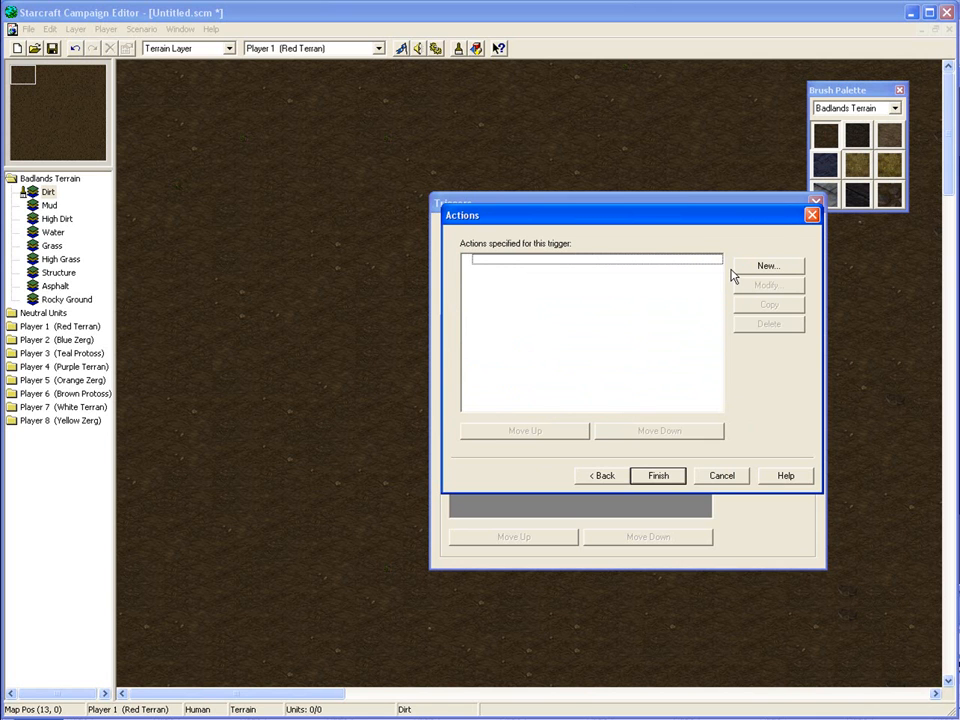
- Create a new action of type Set Resources for the trigger
click(740, 270)
click(631, 282)
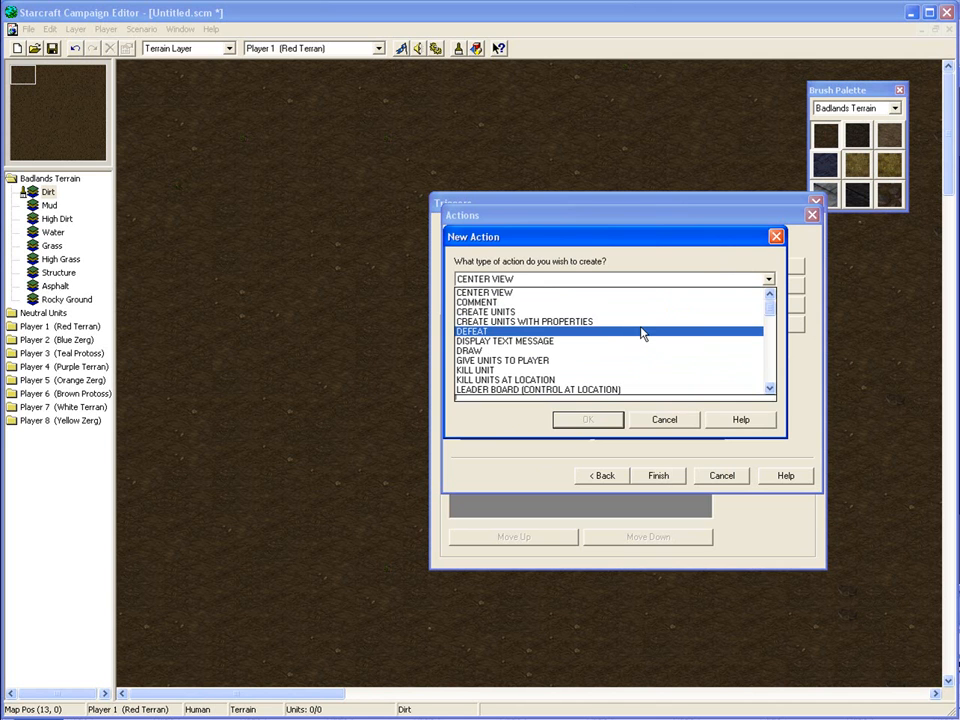
scroll(642, 333, down, 10)
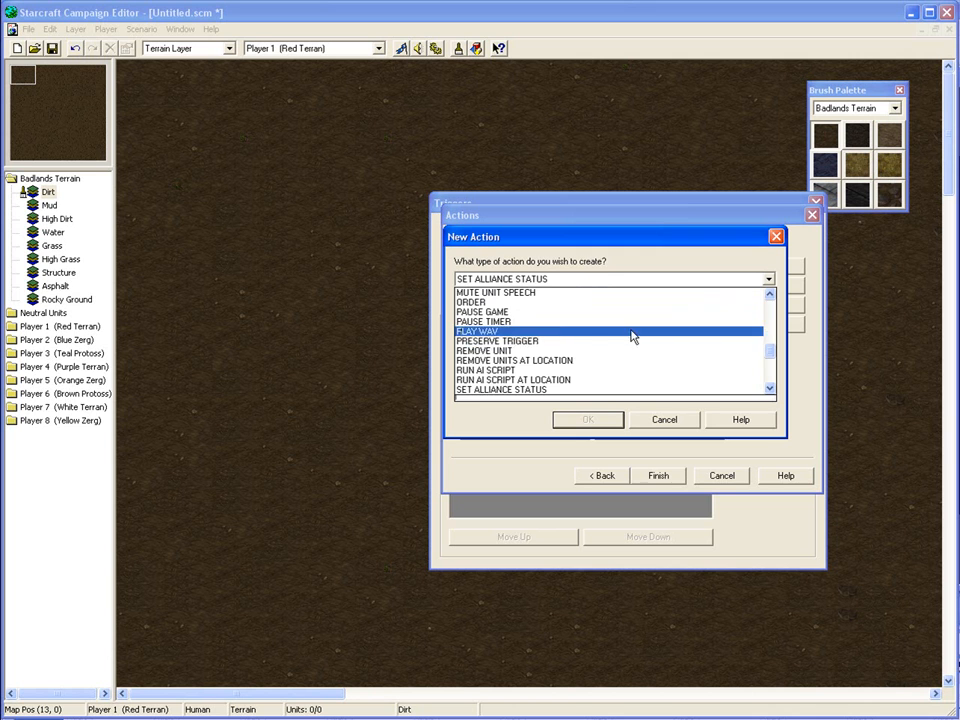
scroll(565, 375, down, 2)
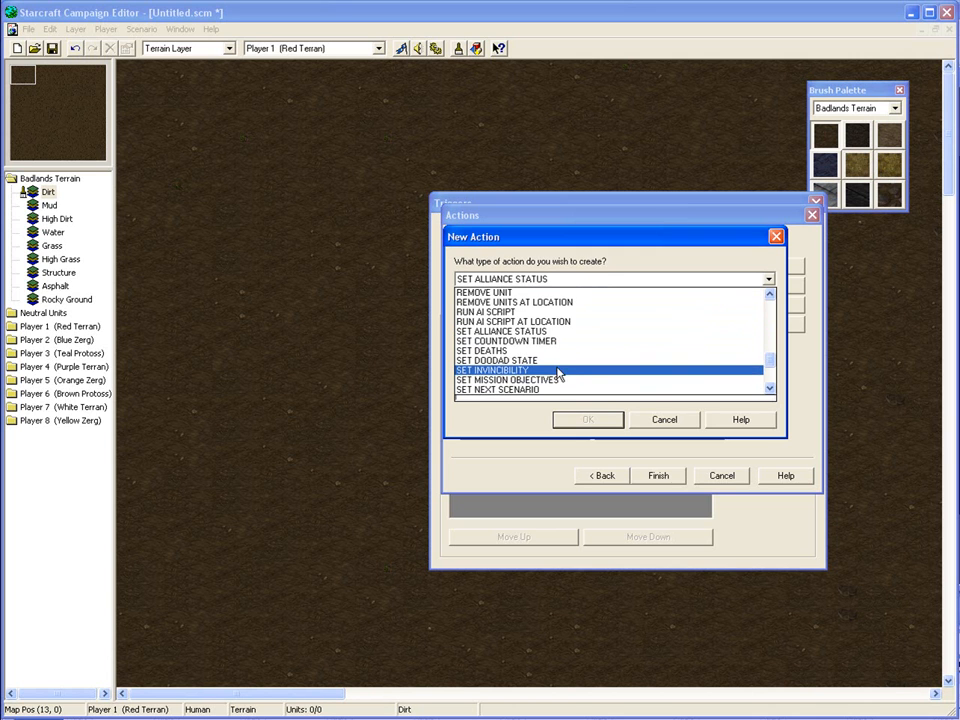
scroll(558, 372, down, 1)
click(549, 373)
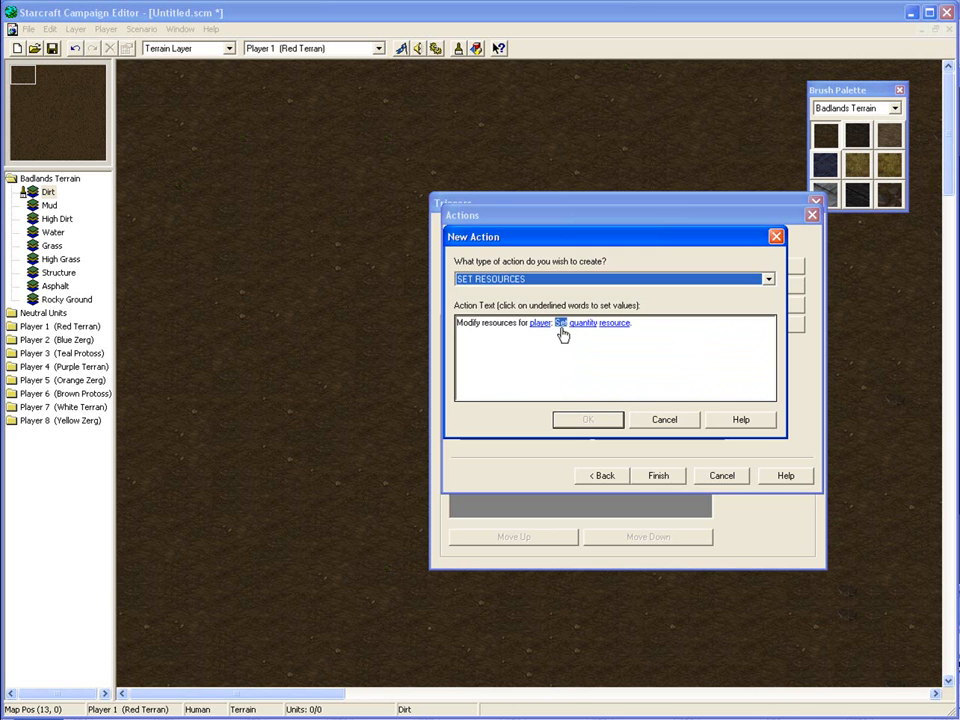
- Apply the resource action to All players with the Set operation
click(544, 328)
click(544, 298)
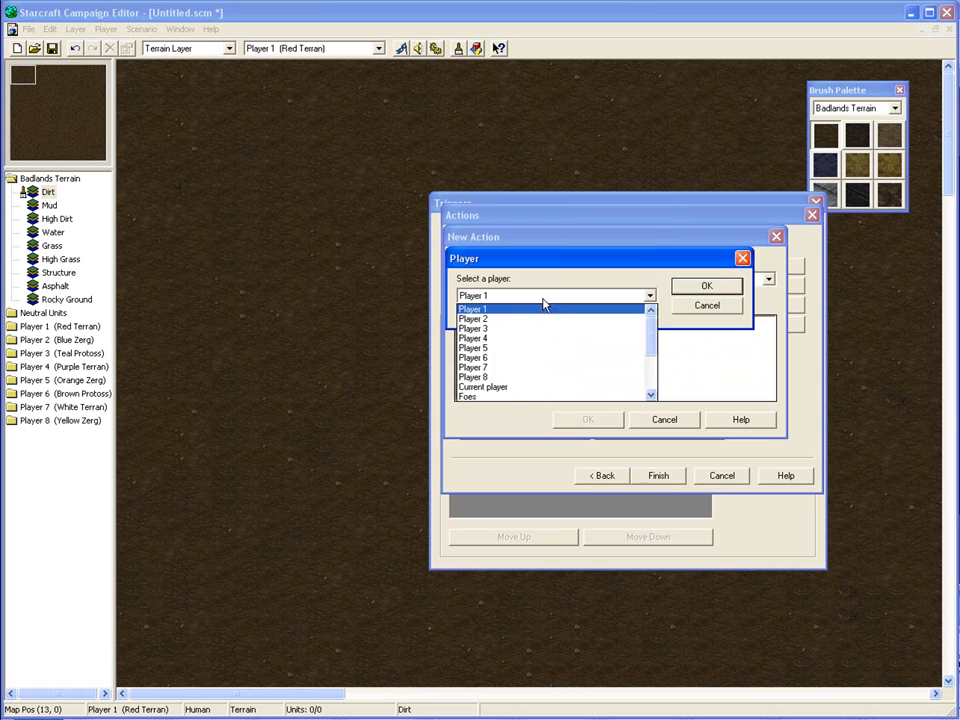
scroll(508, 394, down, 2)
click(508, 375)
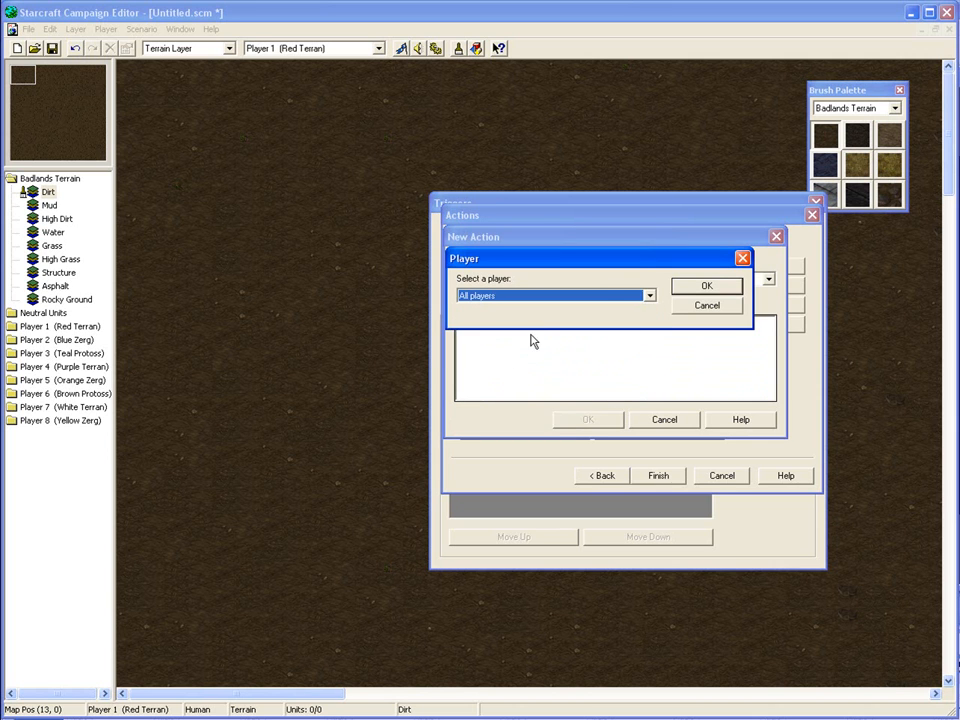
click(683, 289)
click(577, 321)
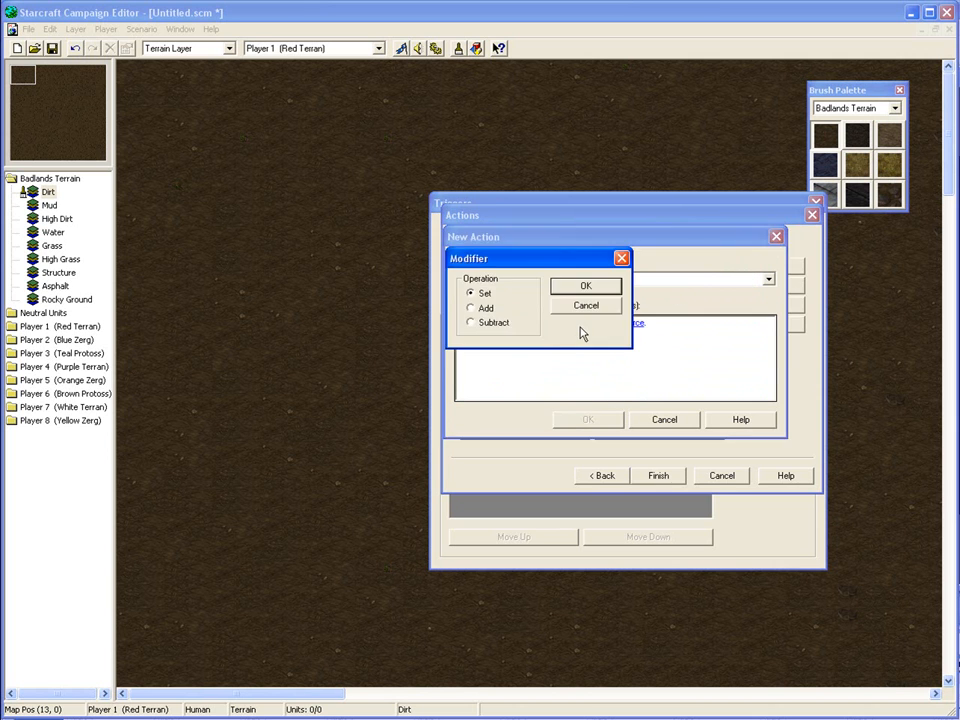
click(588, 290)
- Set the action's amount to 1000 Ore and Gas and finish the trigger
click(596, 329)
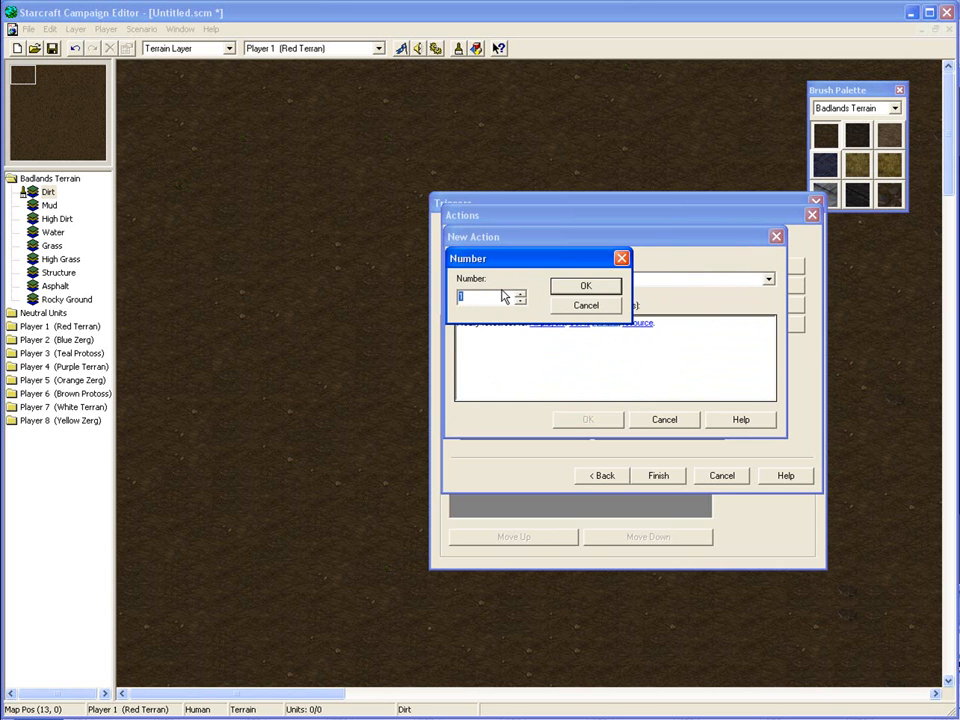
text(1000)
click(585, 287)
click(620, 326)
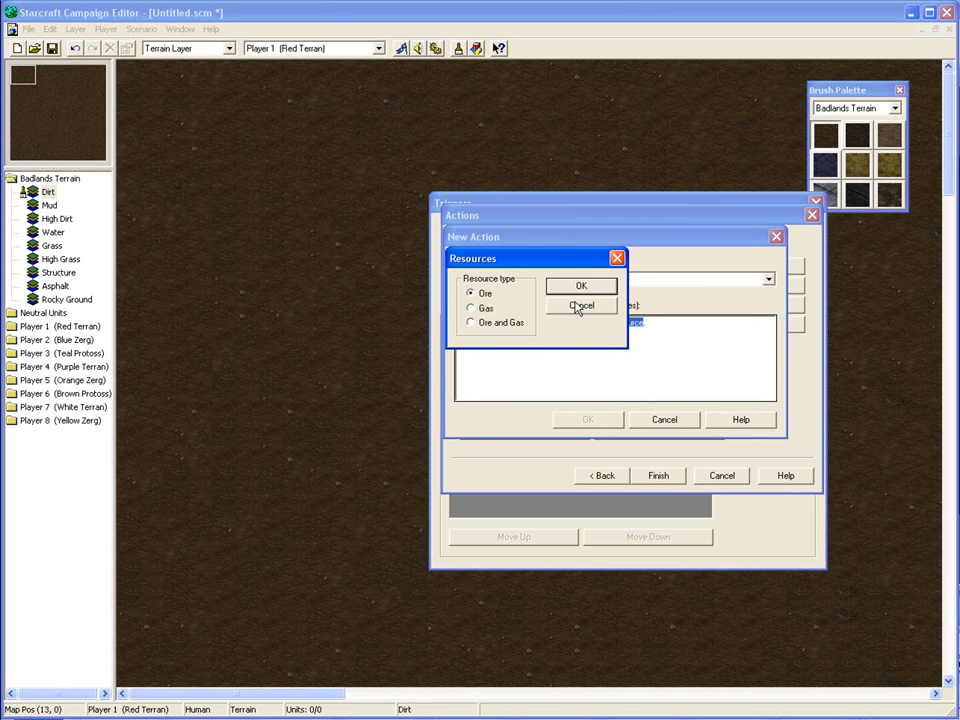
click(508, 321)
click(578, 287)
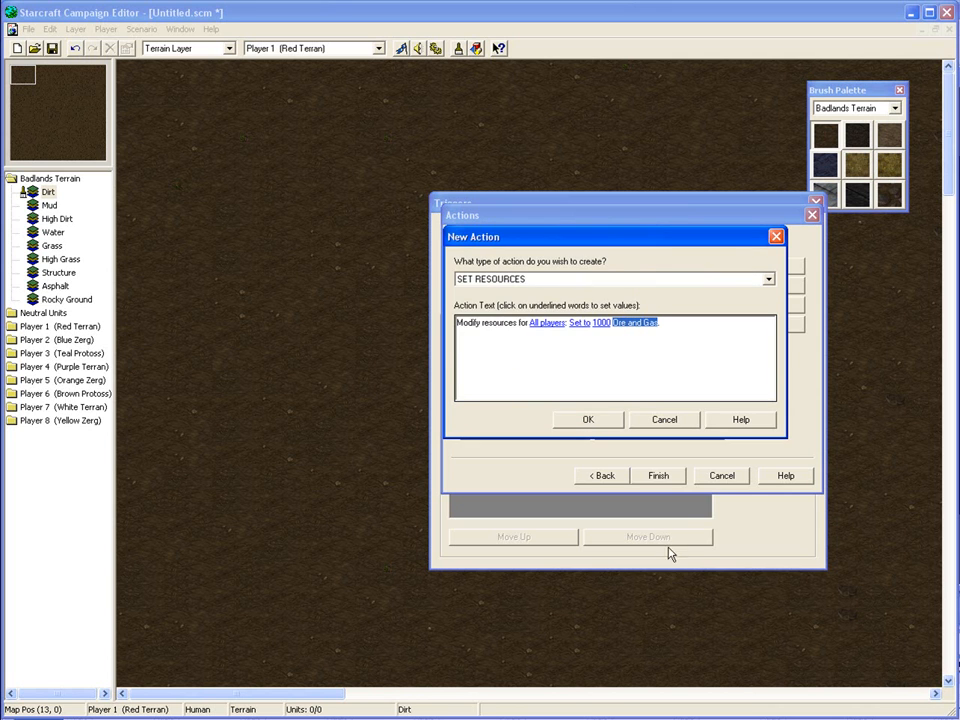
click(587, 420)
click(659, 476)
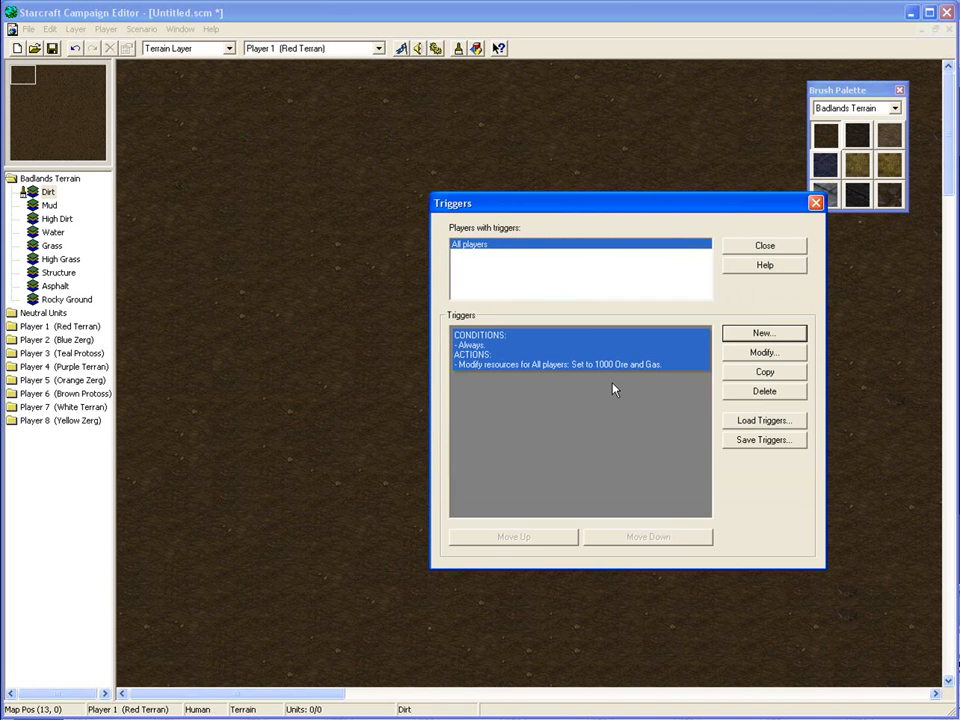
- Create another trigger for Player 1 and give it a new condition of type Bring
click(768, 336)
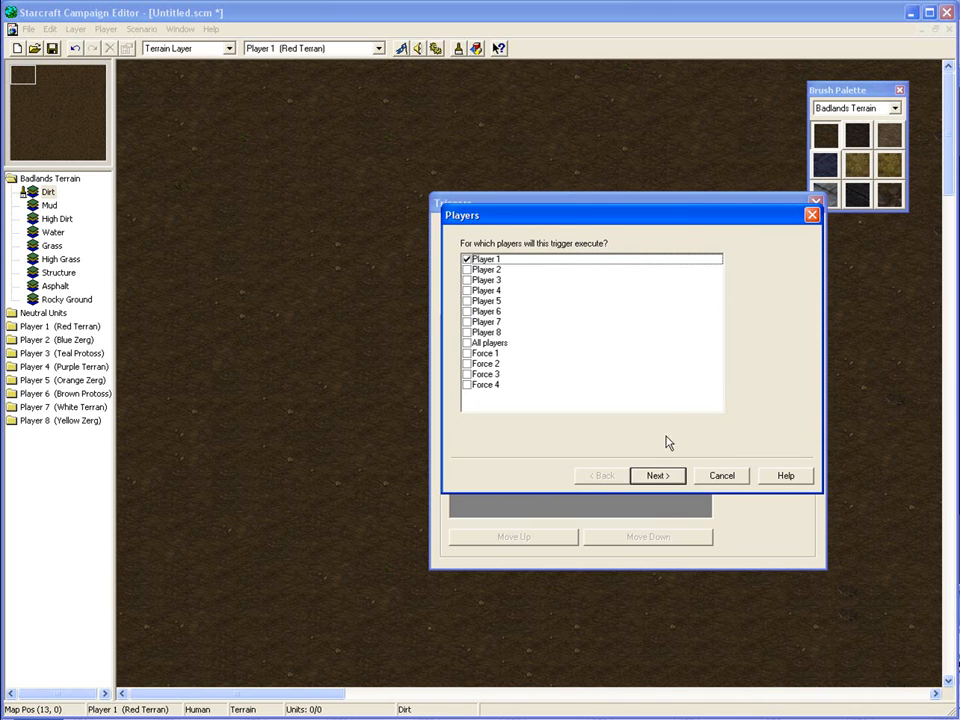
click(658, 475)
click(767, 266)
click(575, 281)
click(536, 311)
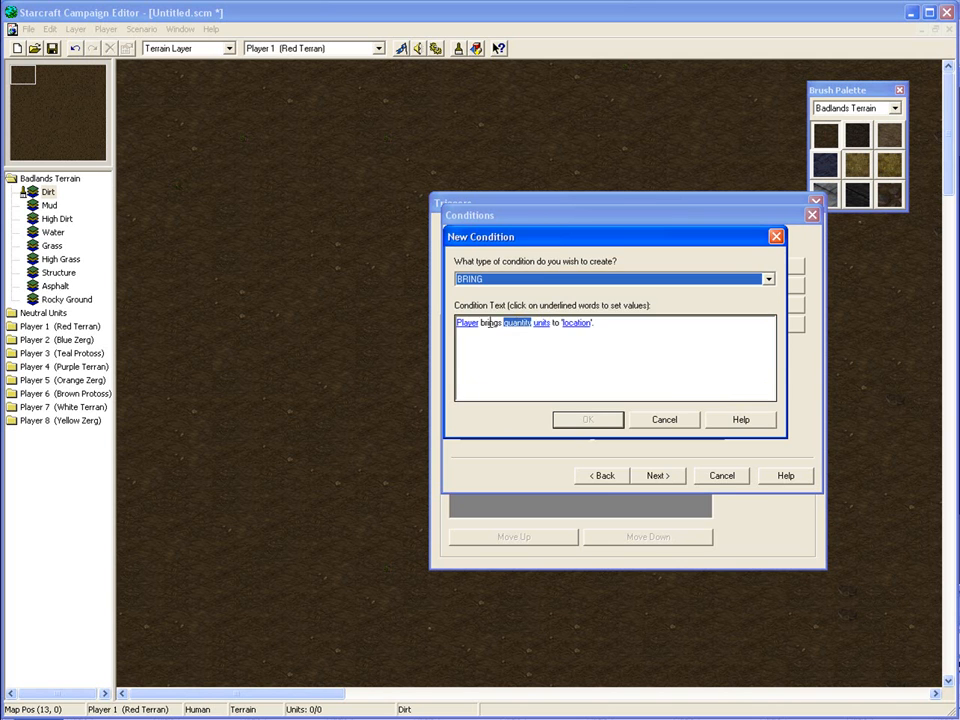
- Set the Bring condition's player to Player 1 and its quantity to exactly 1
click(465, 326)
click(526, 296)
click(527, 305)
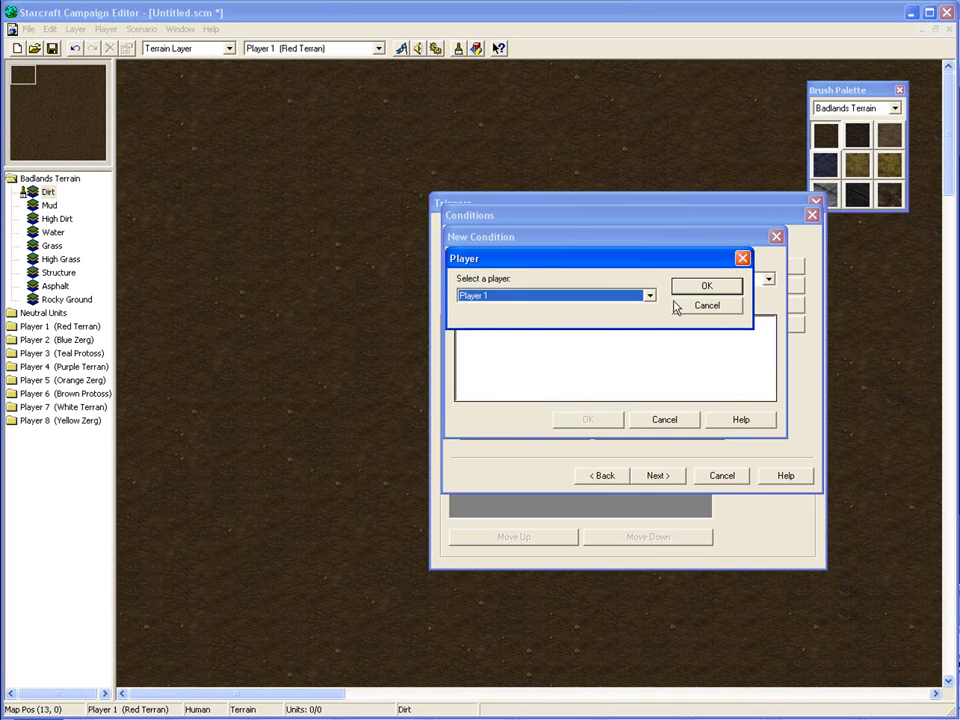
click(699, 288)
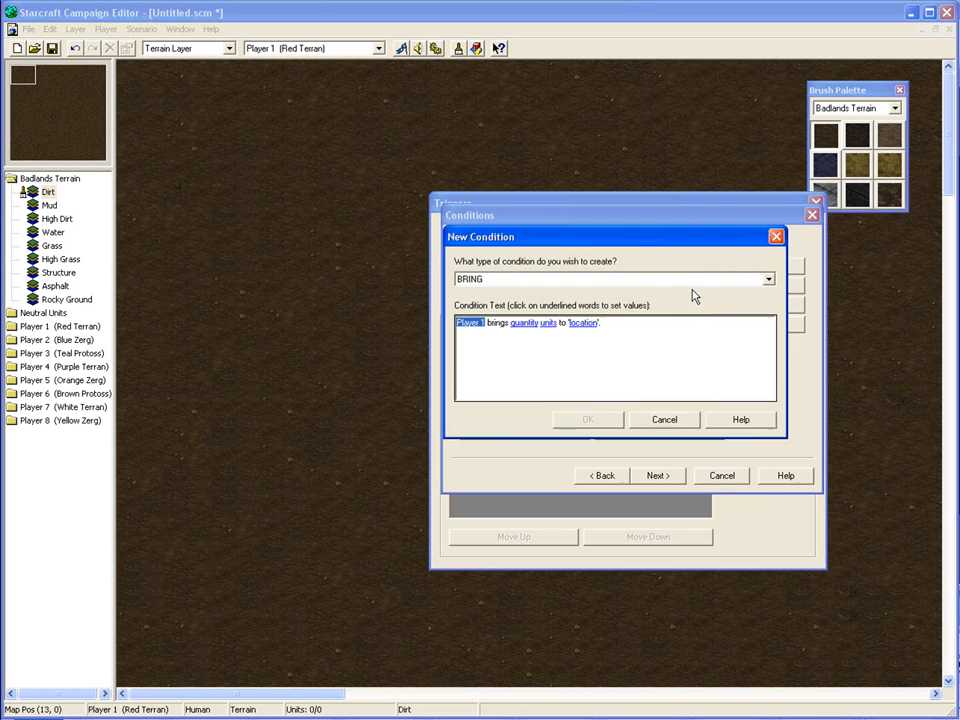
click(546, 332)
click(489, 323)
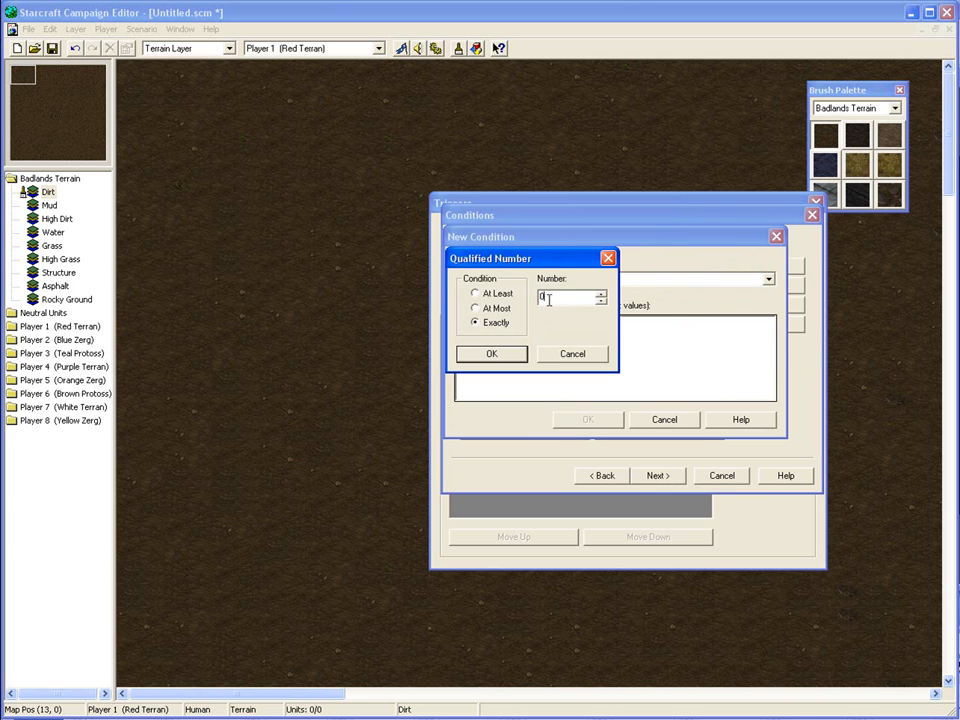
click(489, 354)
- Set the condition's unit to Terran Marine and its location to Anywhere, and add it to the trigger
click(553, 326)
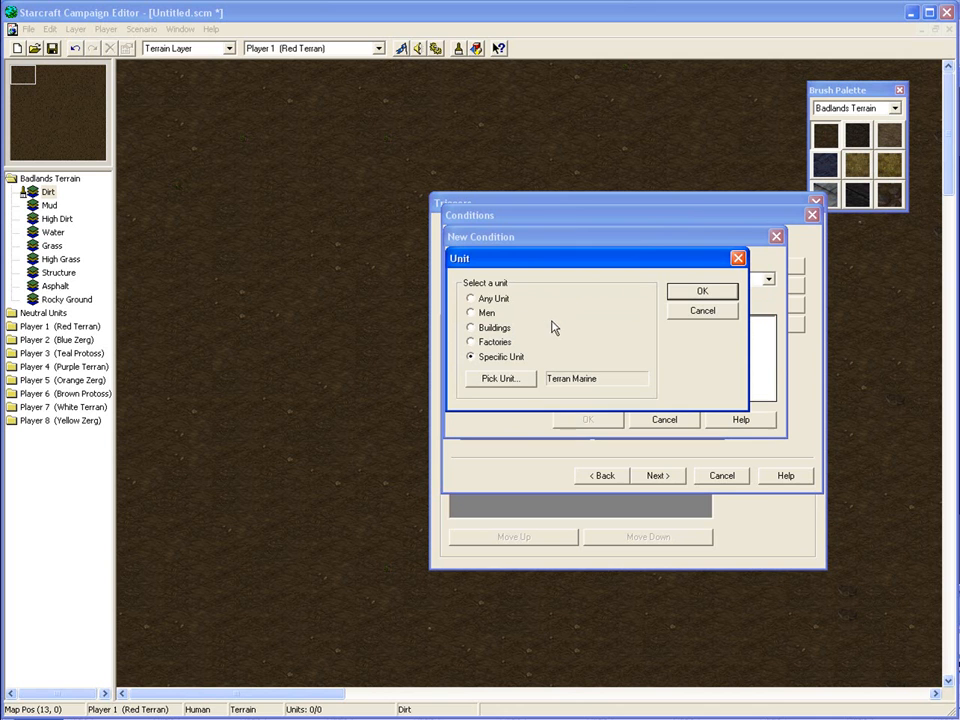
click(485, 299)
click(472, 357)
click(702, 291)
click(617, 328)
click(585, 296)
click(699, 287)
click(699, 287)
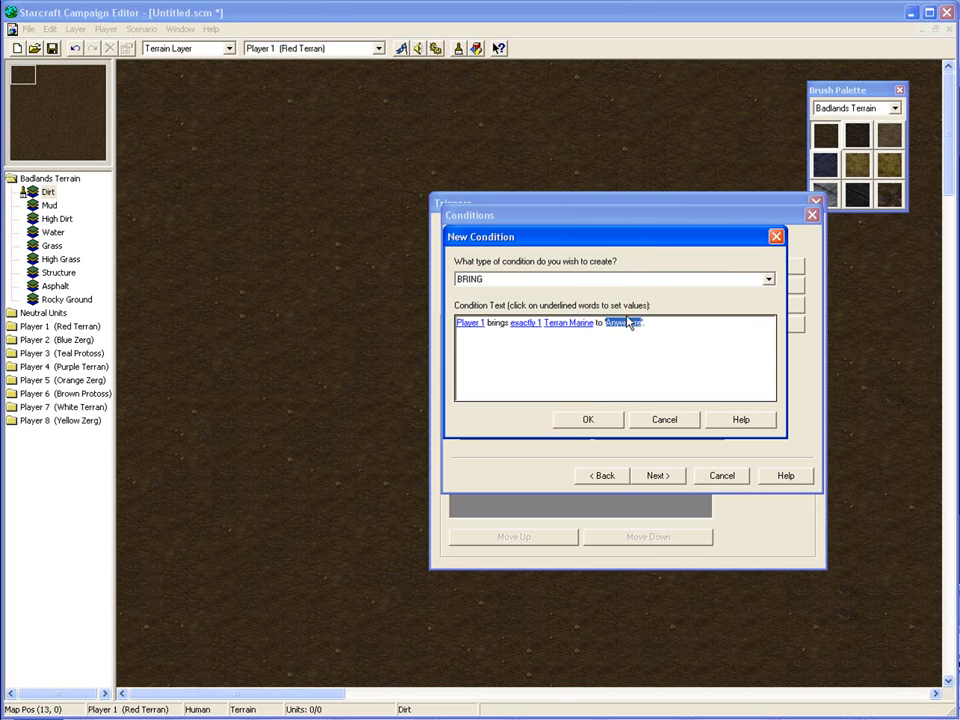
click(592, 419)
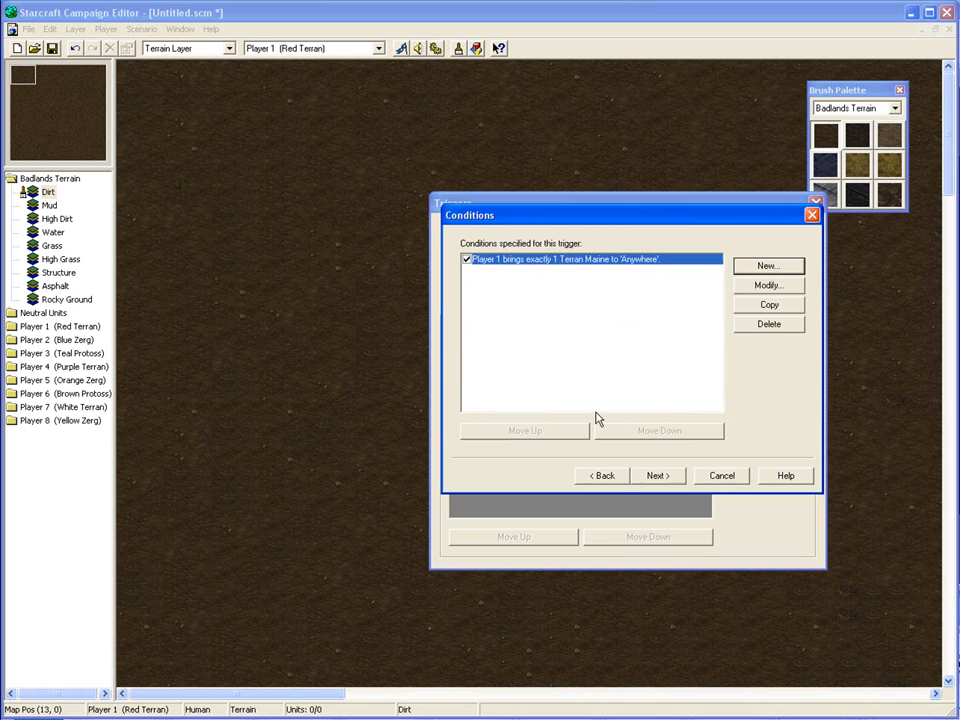
- Give the Player 1 trigger a Victory action, finish the trigger and close the trigger list
click(679, 476)
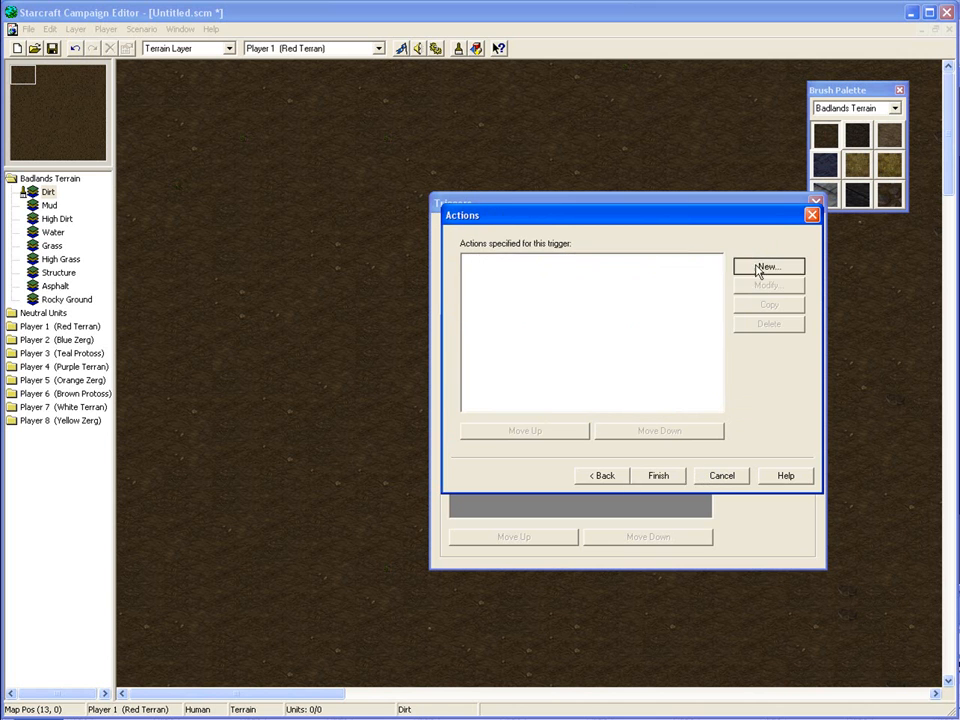
click(762, 268)
click(620, 280)
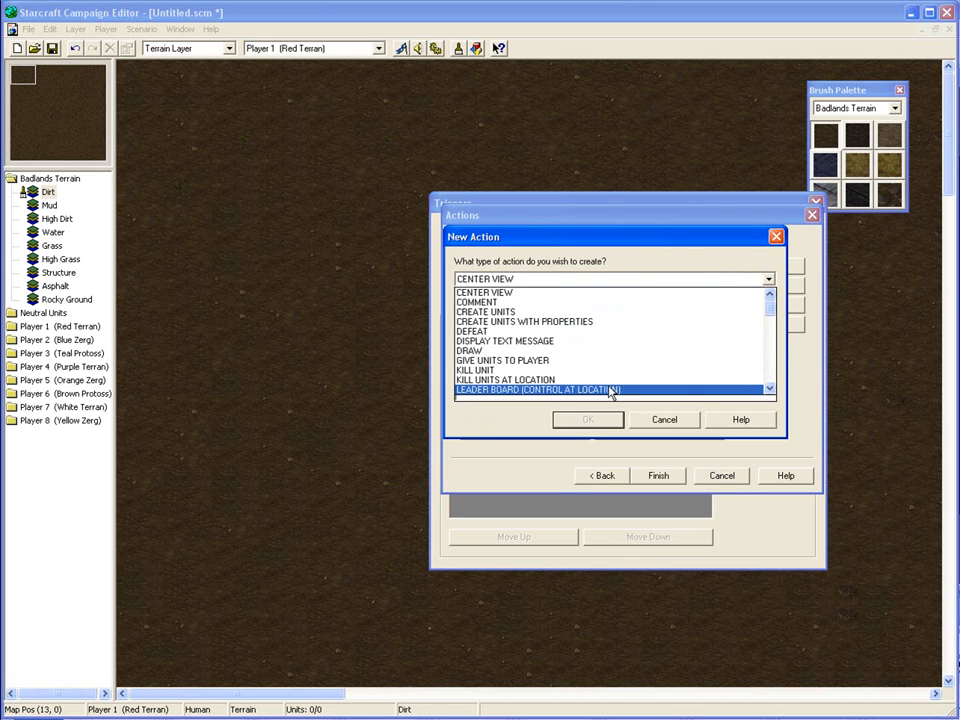
scroll(608, 392, down, 10)
click(588, 390)
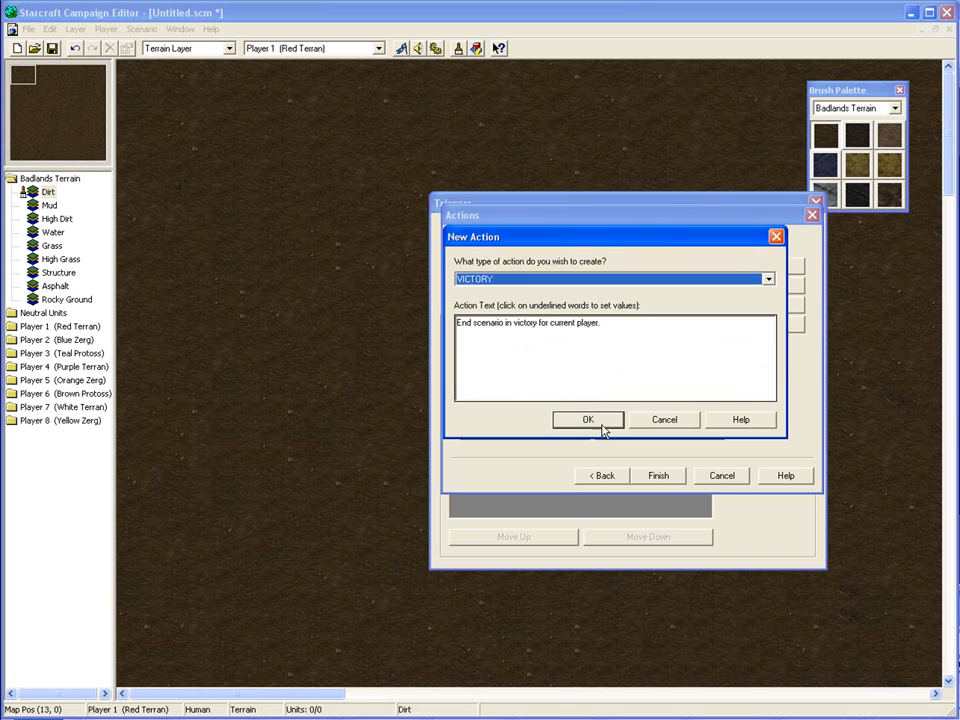
click(601, 426)
click(675, 478)
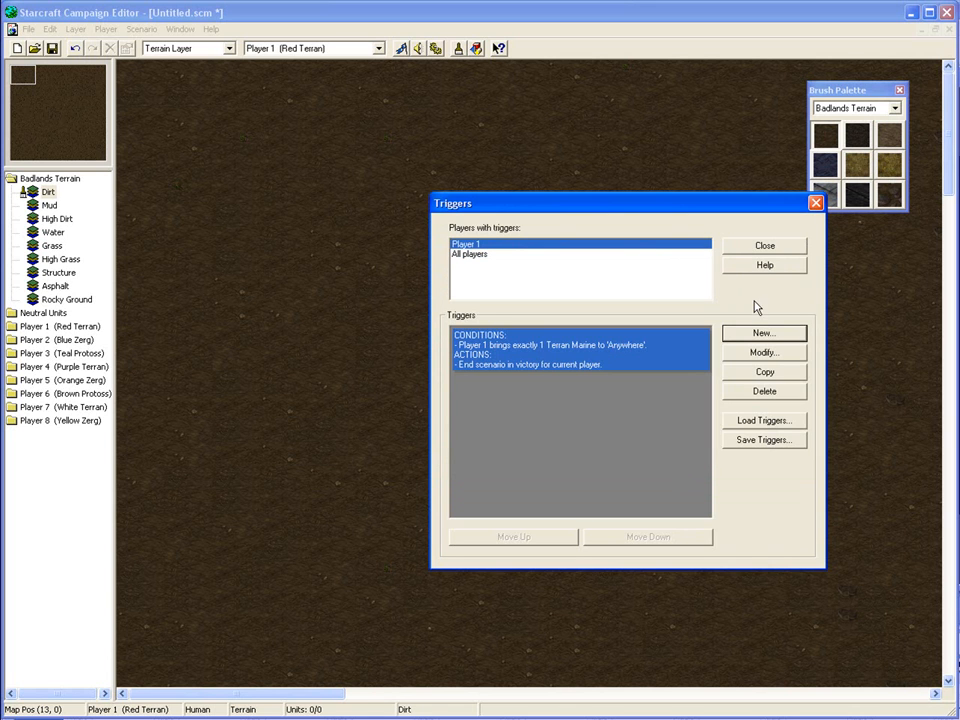
click(765, 246)
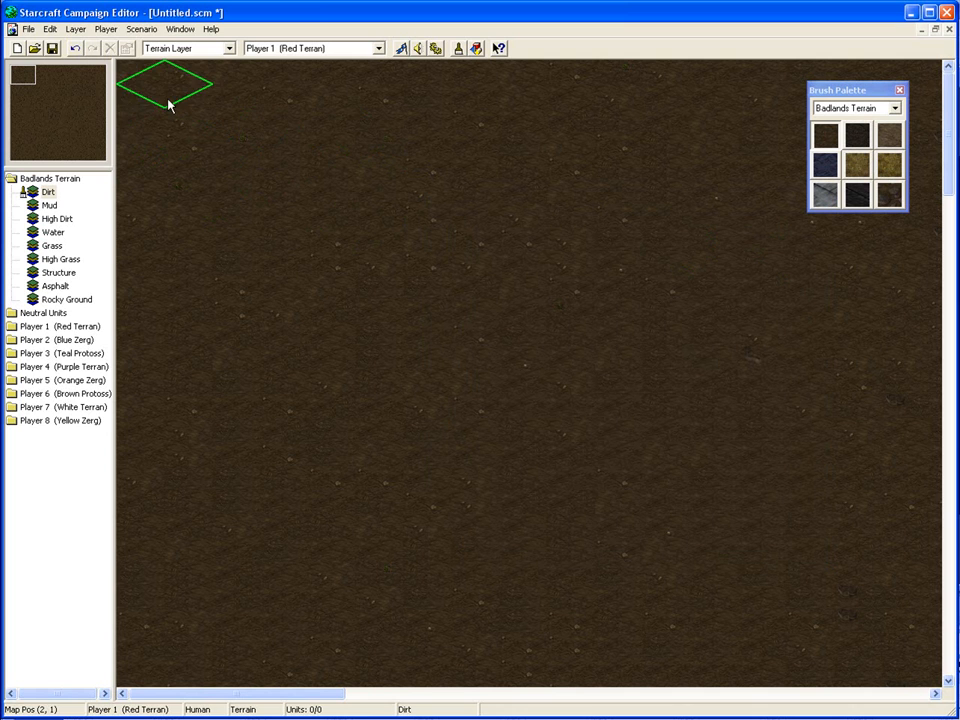
- Switch to the Location layer and draw a large rectangular location around the middle of the visible map area
click(75, 29)
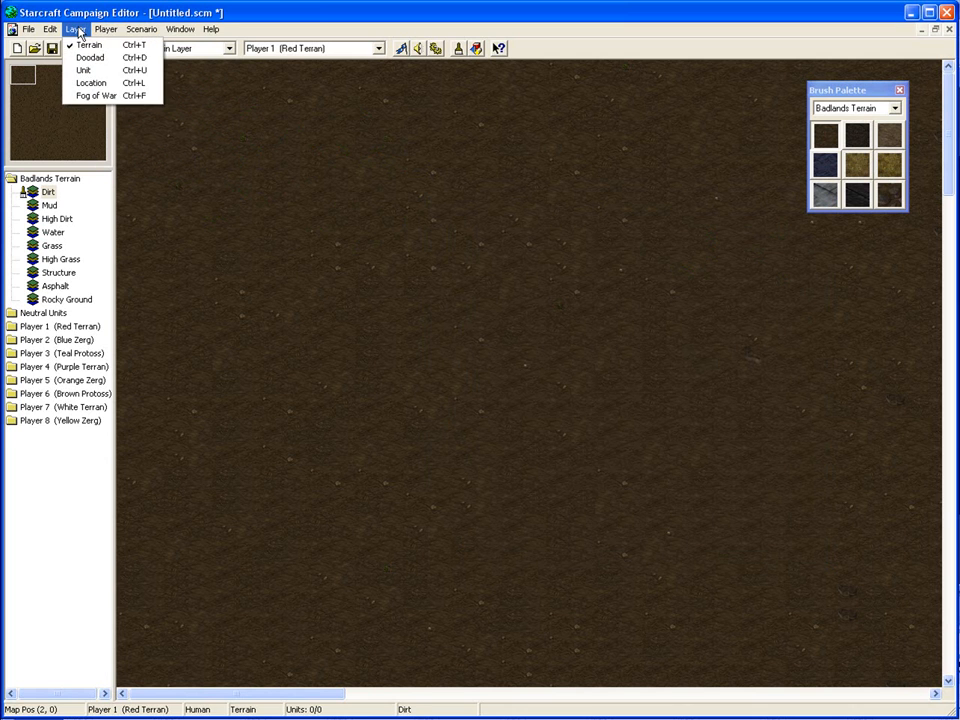
click(80, 82)
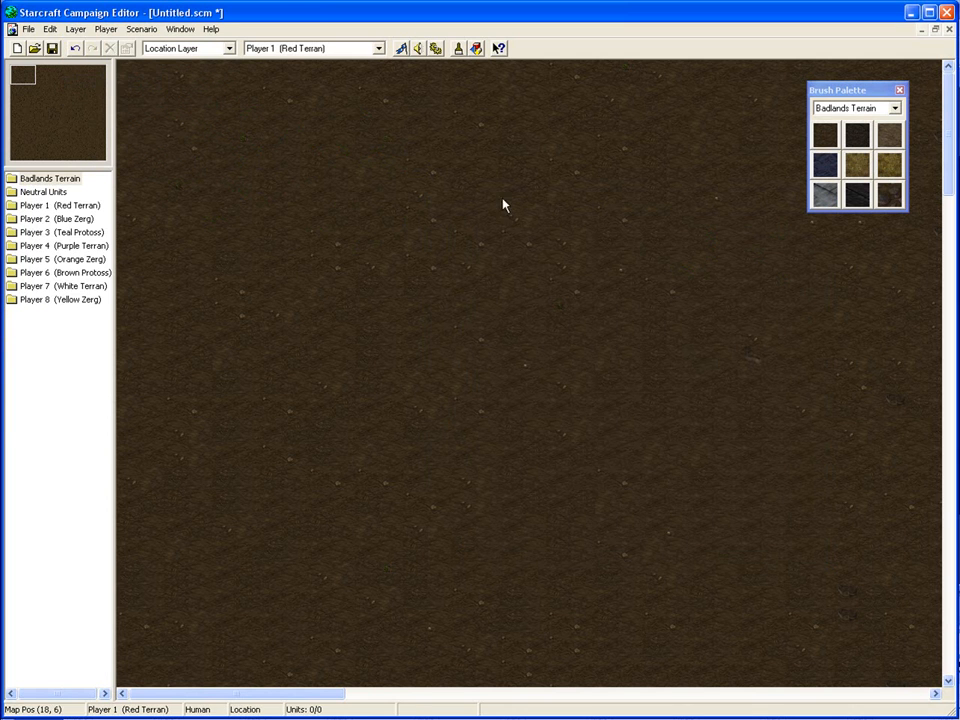
drag(425, 220, 726, 438)
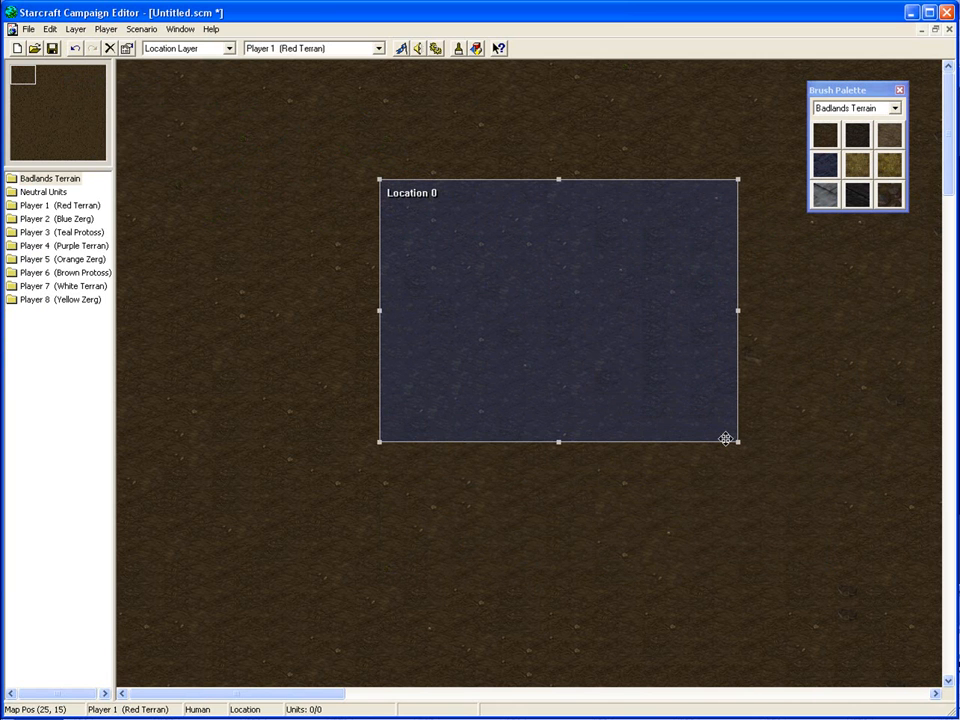
- Rename the new location to Marine Bring in its properties
right_click(580, 315)
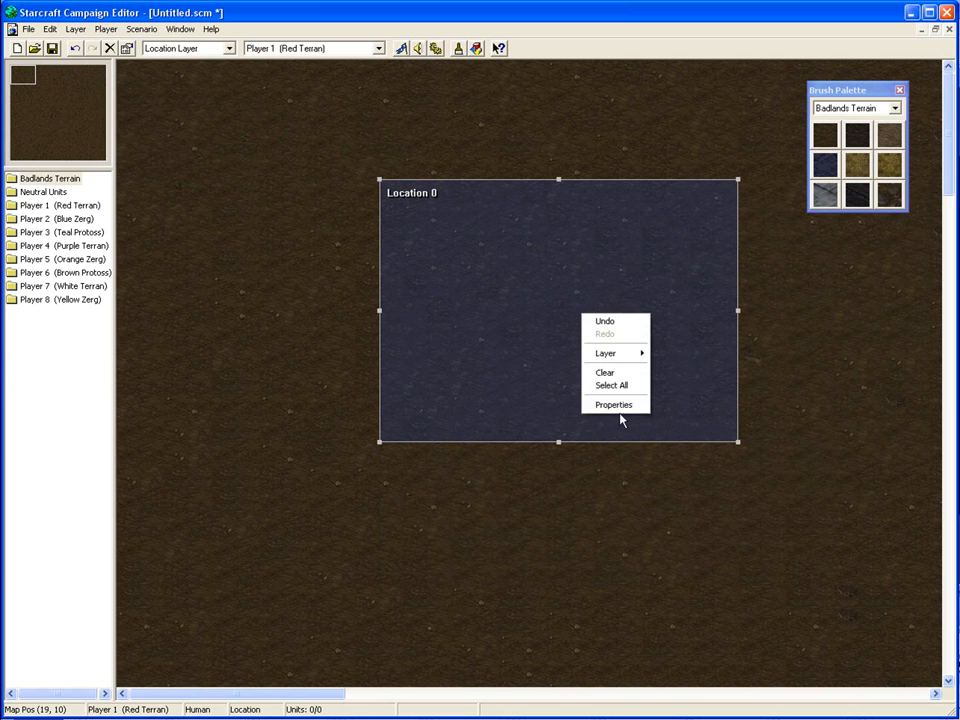
click(617, 405)
key(BackSpace)
text(Marine Bring)
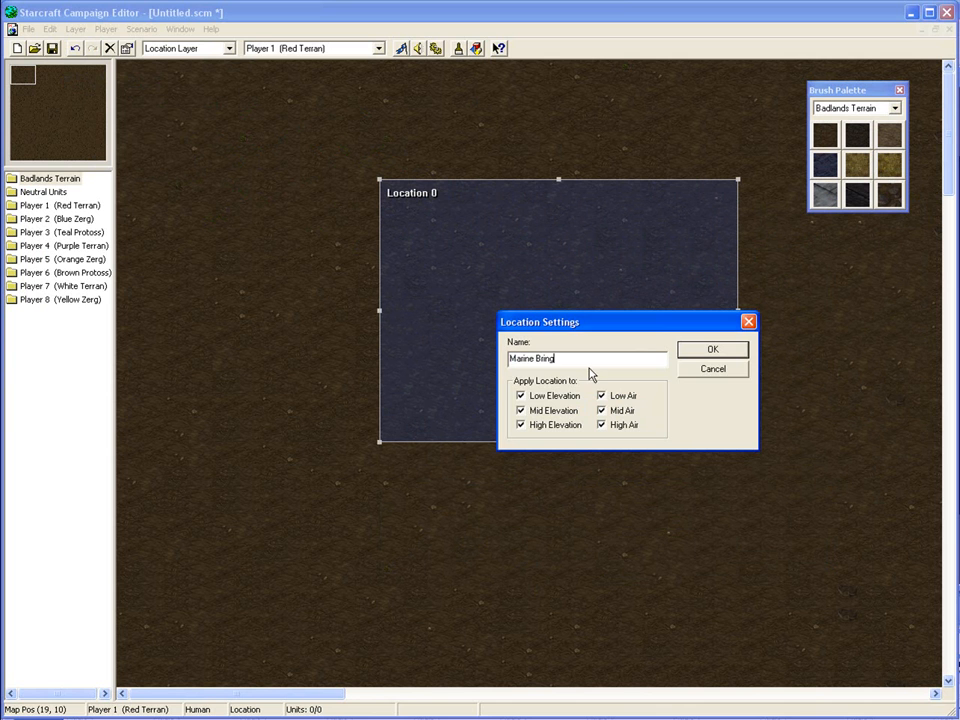
click(731, 350)
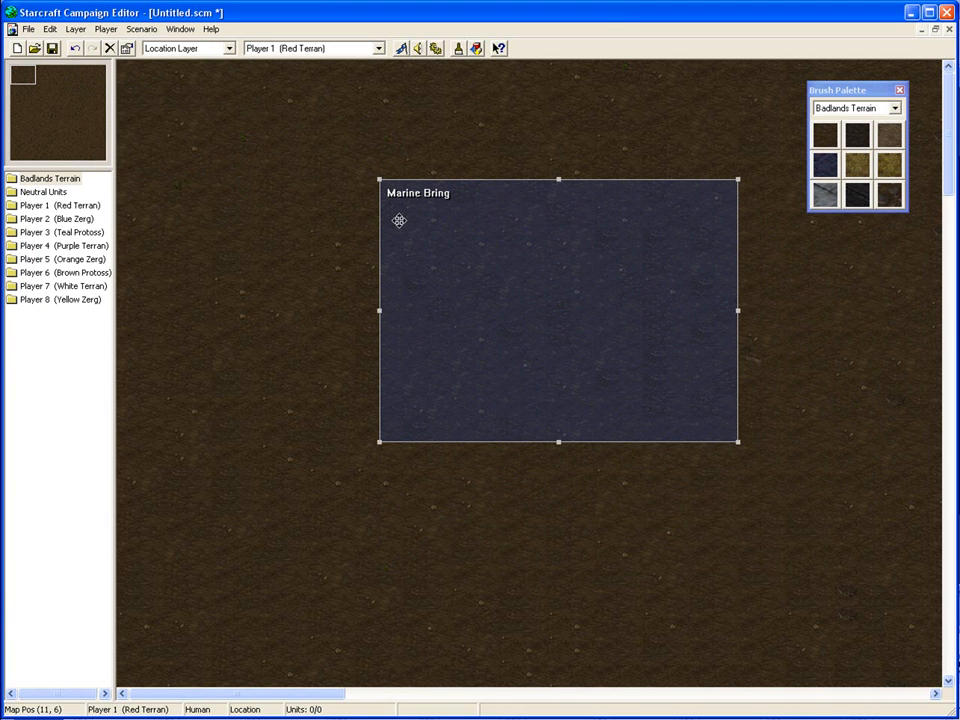
- Open Player 1's victory trigger for modification and show its conditions
click(106, 29)
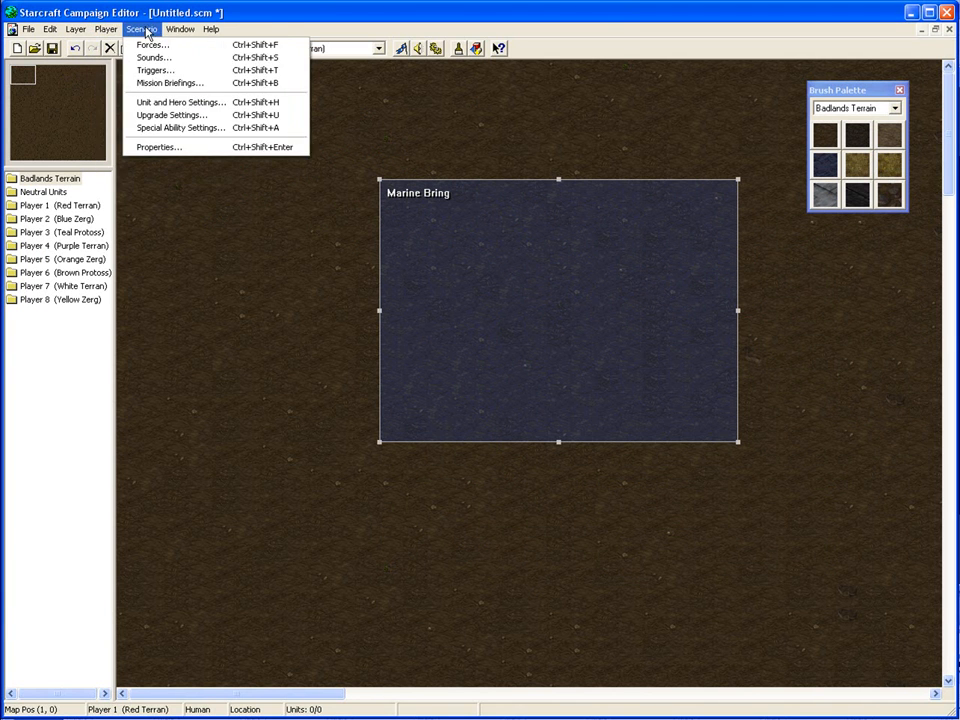
click(150, 72)
click(488, 256)
click(484, 245)
double_click(505, 352)
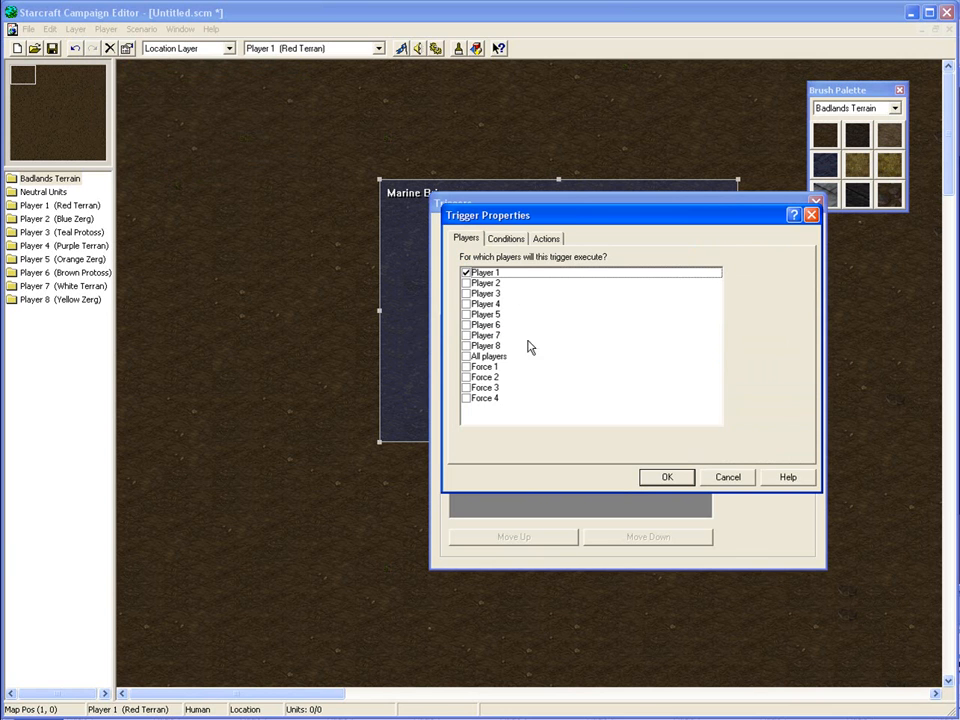
click(507, 240)
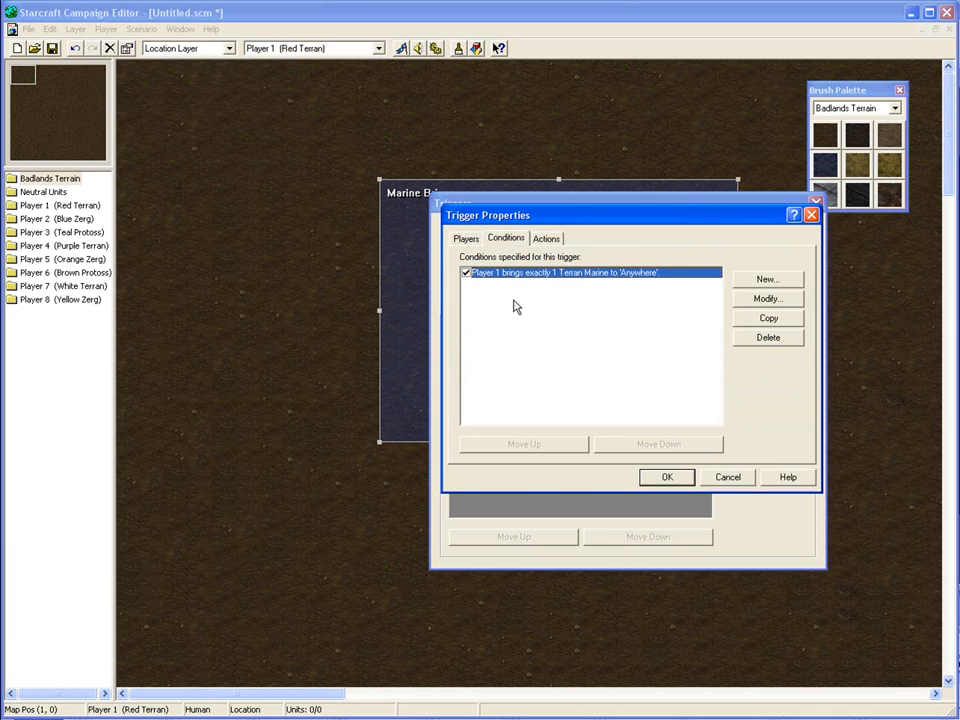
- Change the Bring condition's location to Marine Bring, save the trigger and close the trigger list
click(752, 301)
click(639, 321)
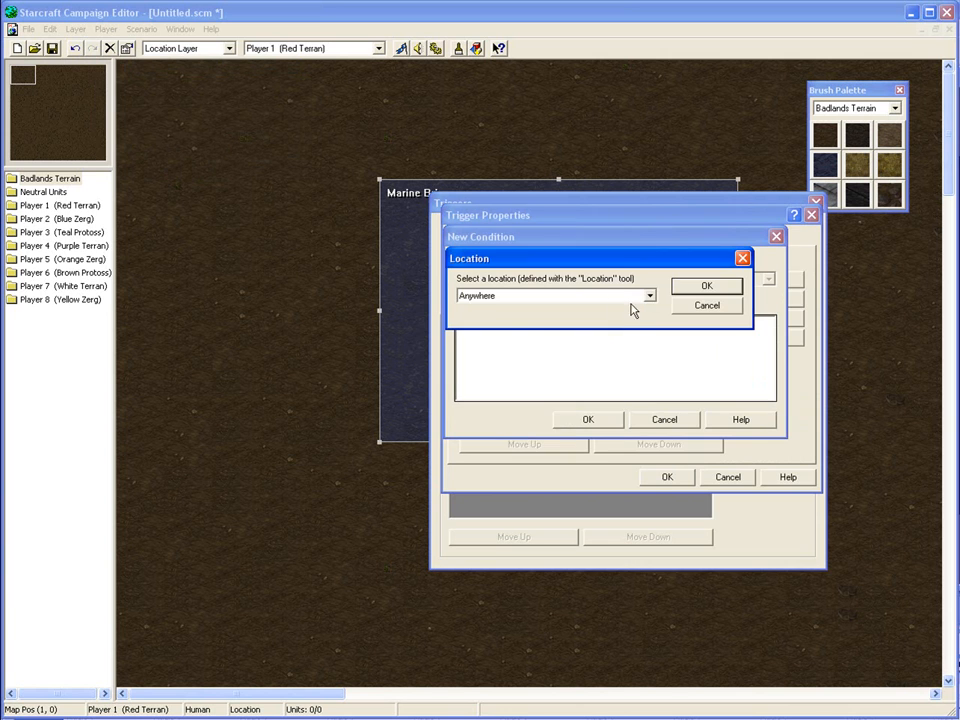
click(590, 298)
click(514, 318)
click(718, 291)
click(607, 419)
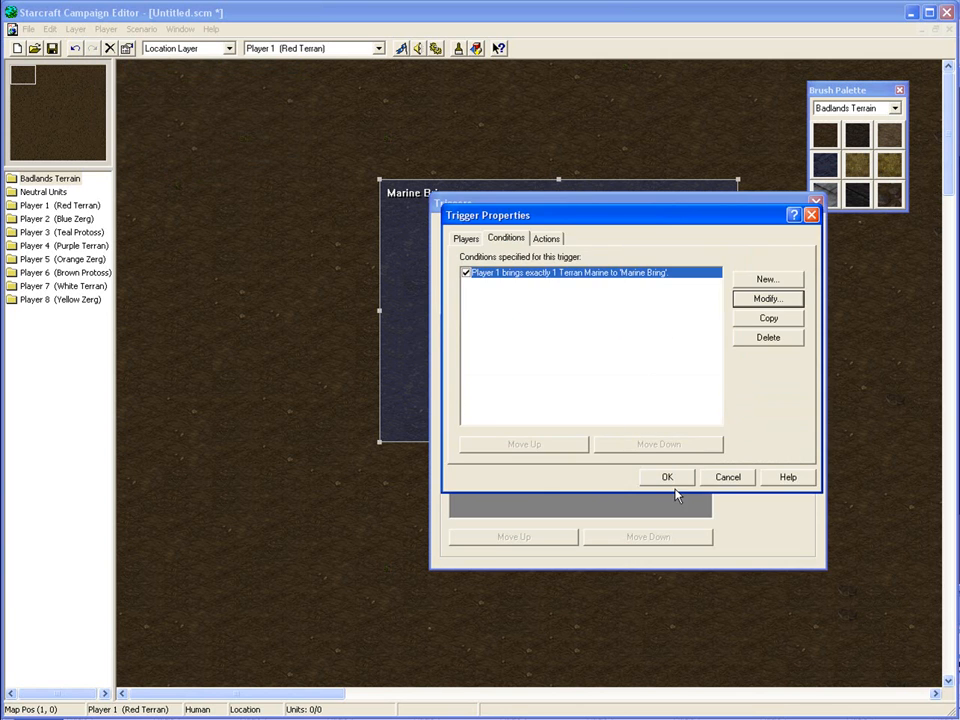
click(672, 477)
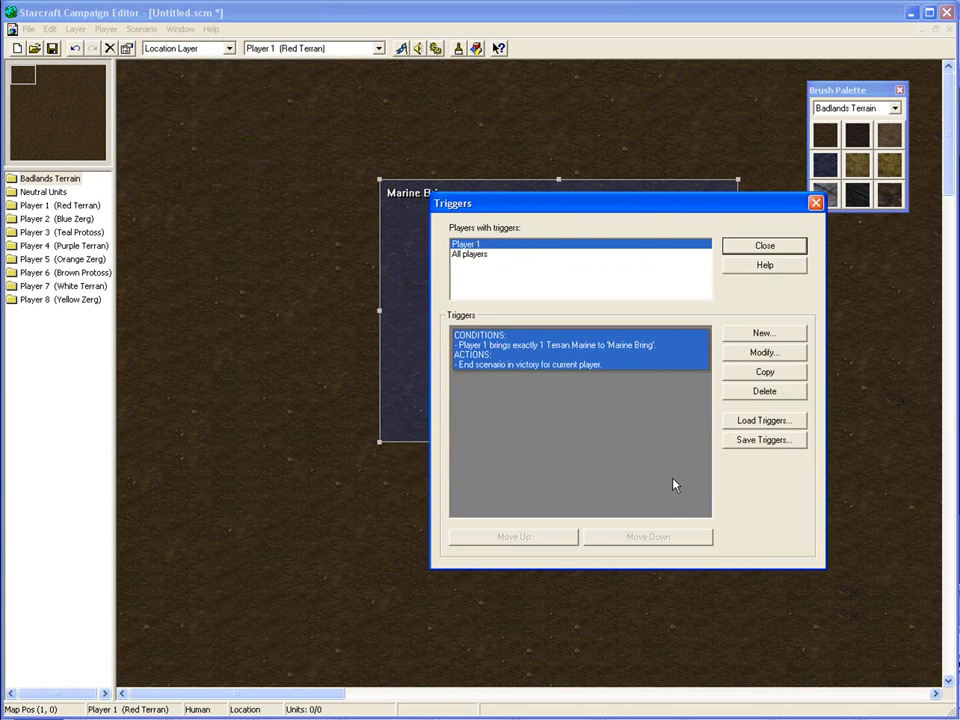
click(766, 250)
- Reopen the trigger list and view the trigger for All players
mouse_move(17, 94)
mouse_down()
mouse_move(14, 72)
mouse_move(94, 71)
mouse_move(16, 72)
mouse_up()
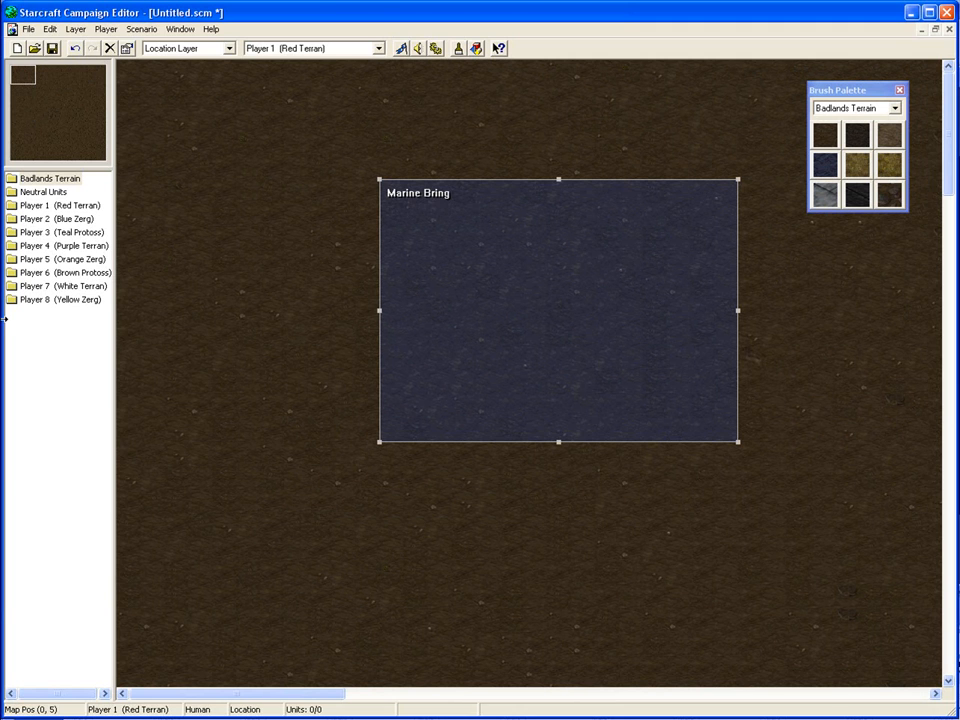
click(141, 29)
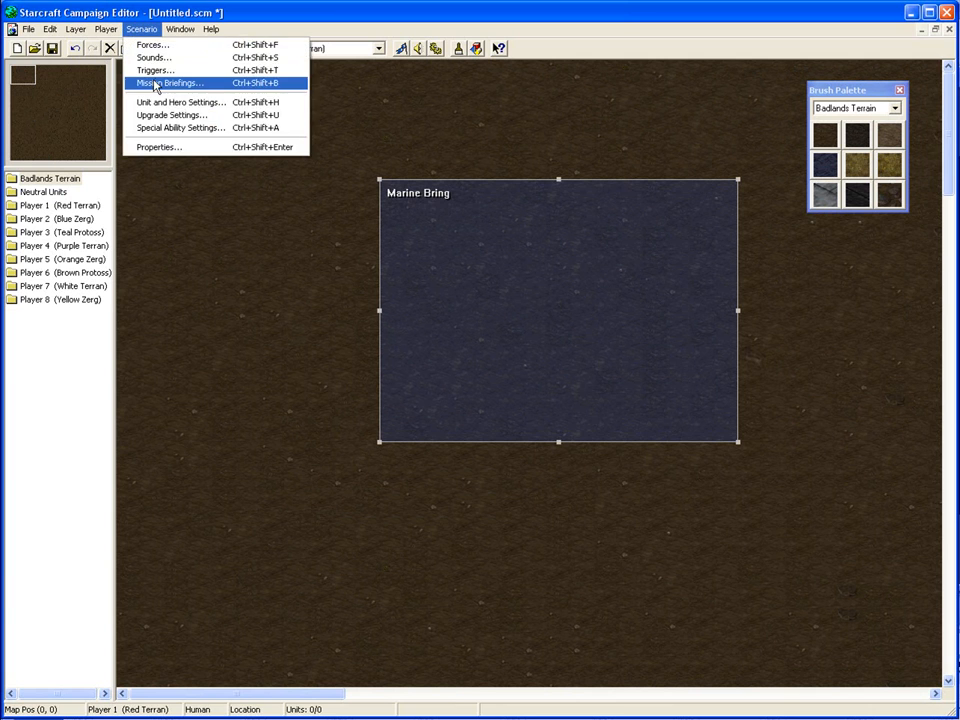
click(150, 71)
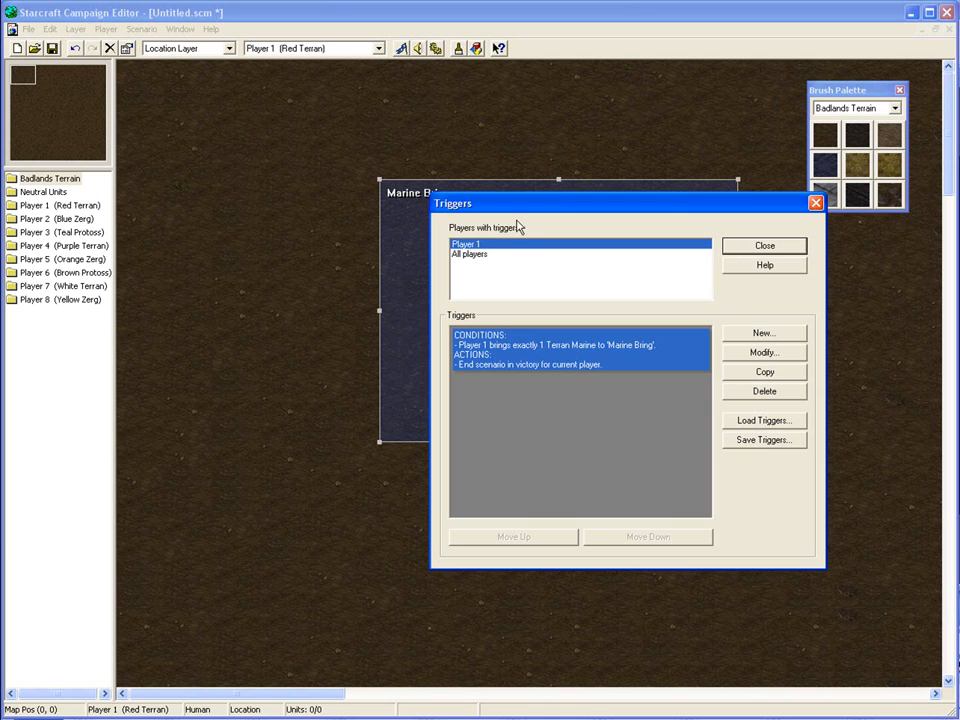
click(518, 255)
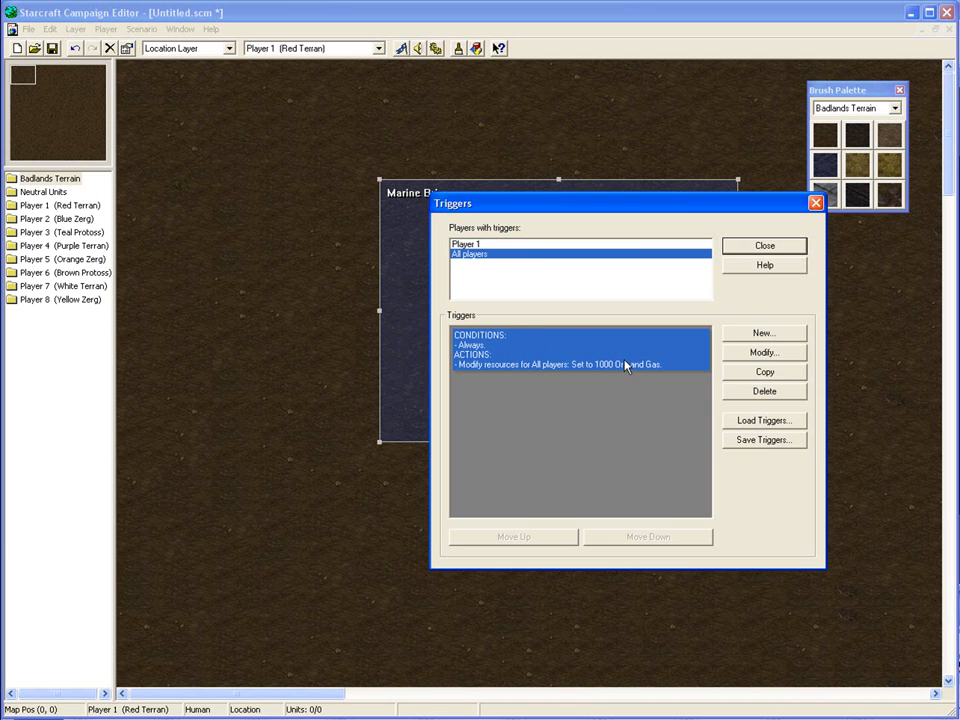